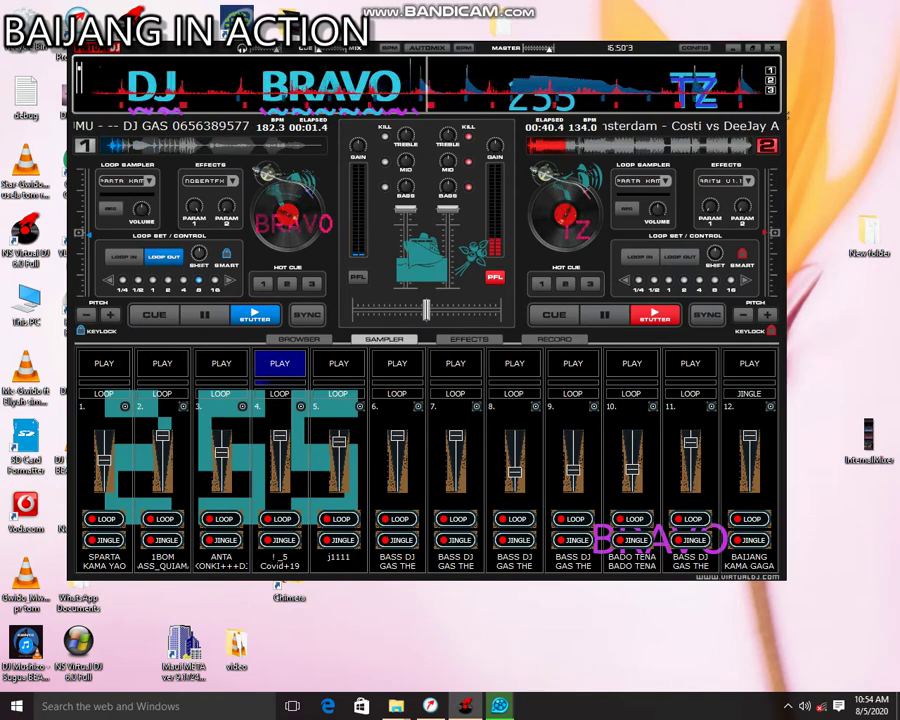
Start the samples in slots 5, 2 and 1, and raise the volume of slot 1.
key("F5")
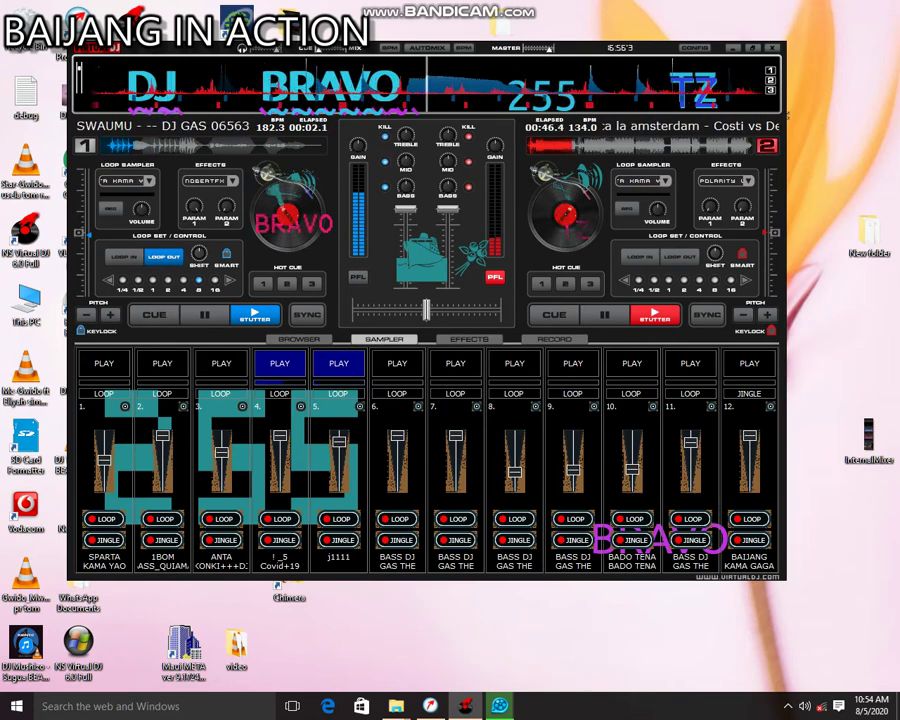
key("F2")
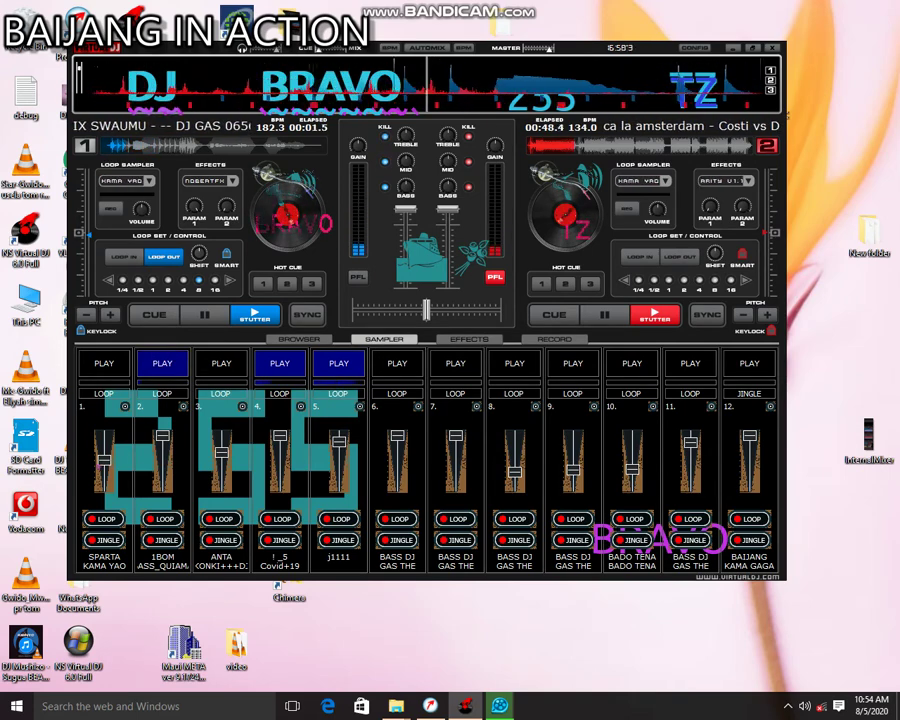
key("F1")
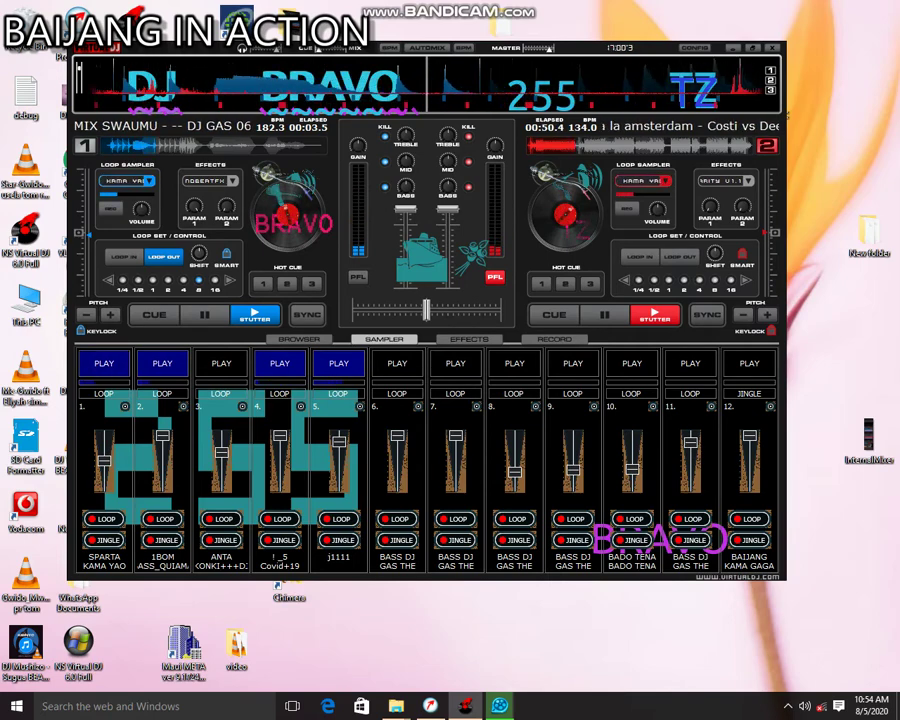
scroll(104, 456, "up", 1)
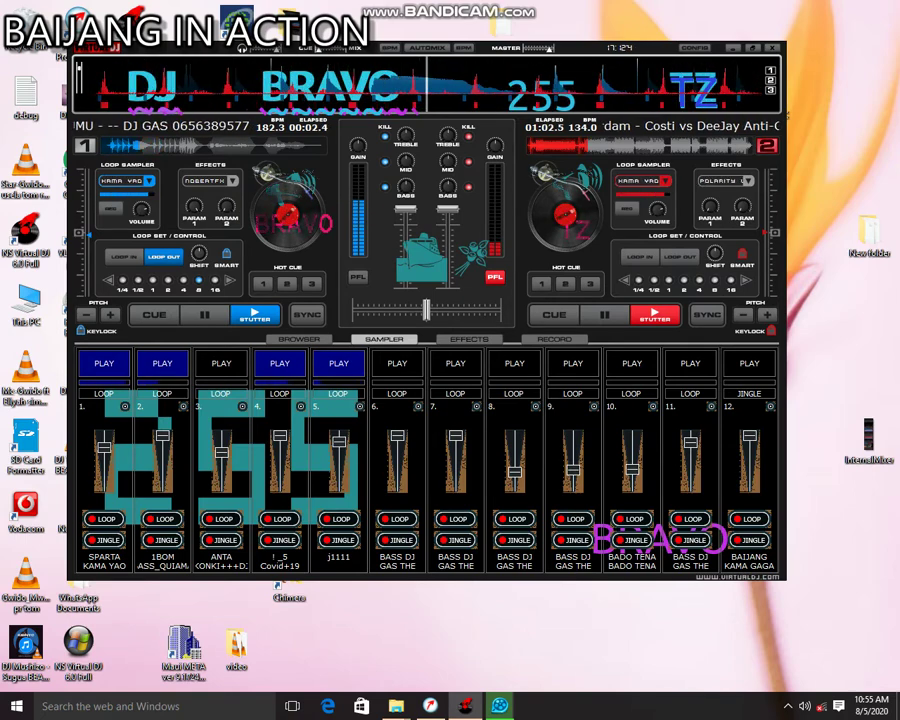
Bring in the slot 11 sample and switch to slot 10, with the samples in slots 2 and 4 stopped.
left_click(689, 358)
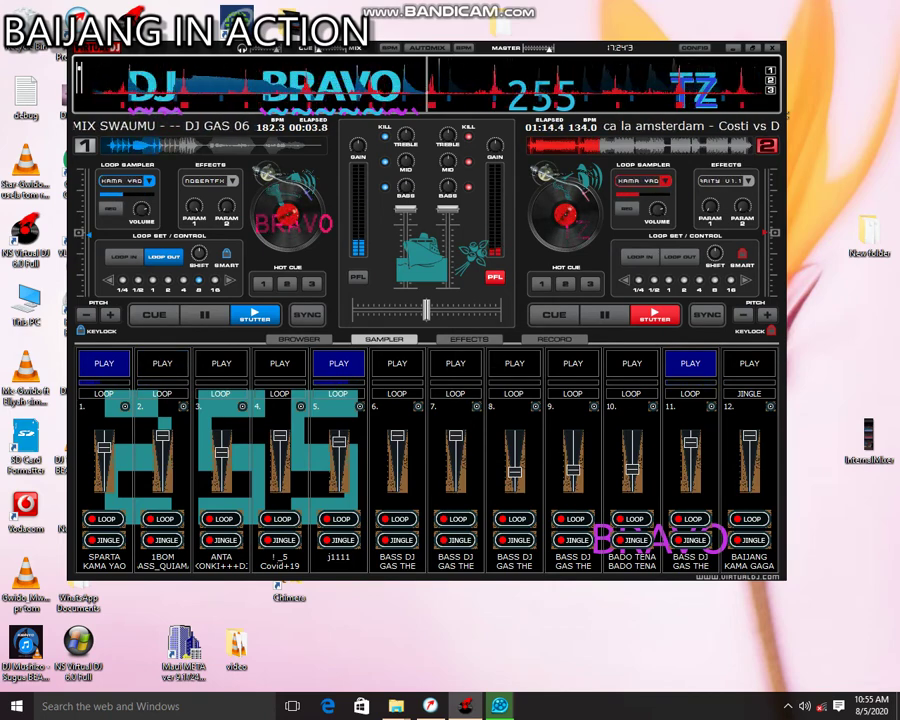
key("F4")
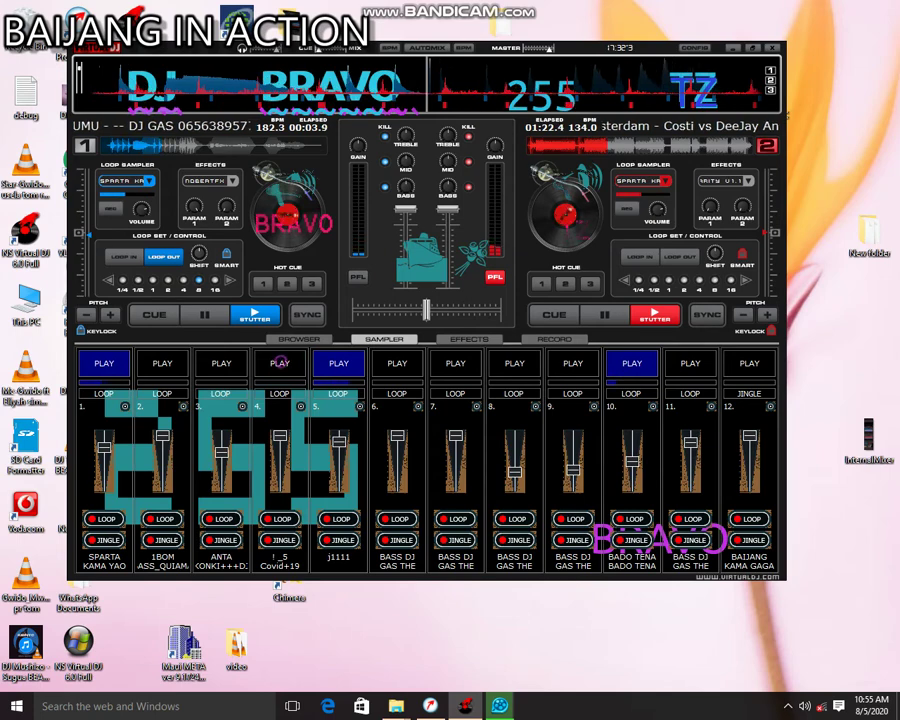
Load BAIJANG SUGUA.vdj from New folder into sampler slot 12 and play it.
left_click(770, 407)
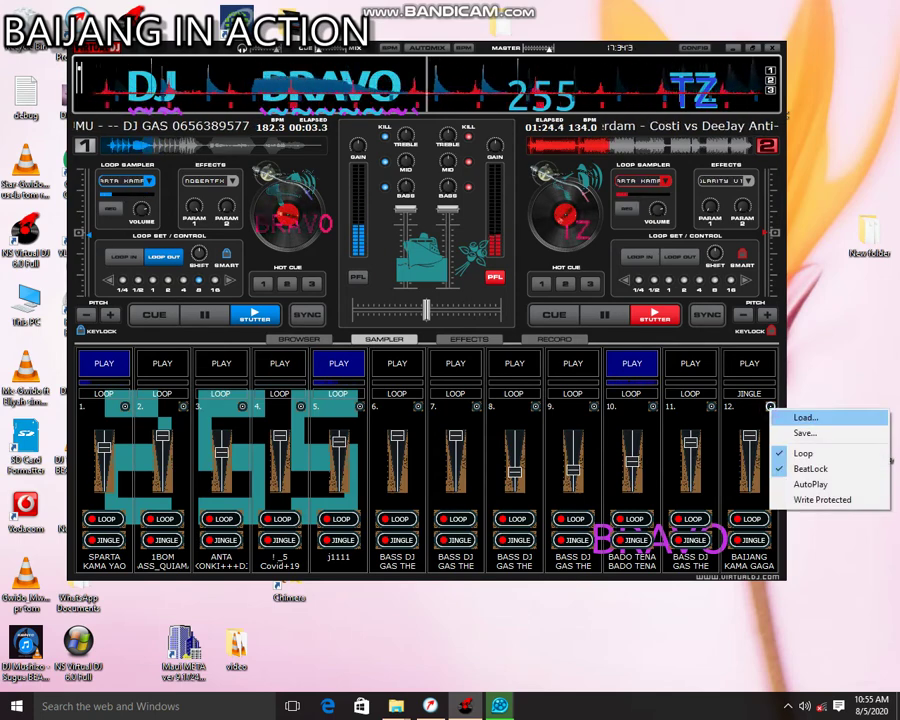
left_click(805, 418)
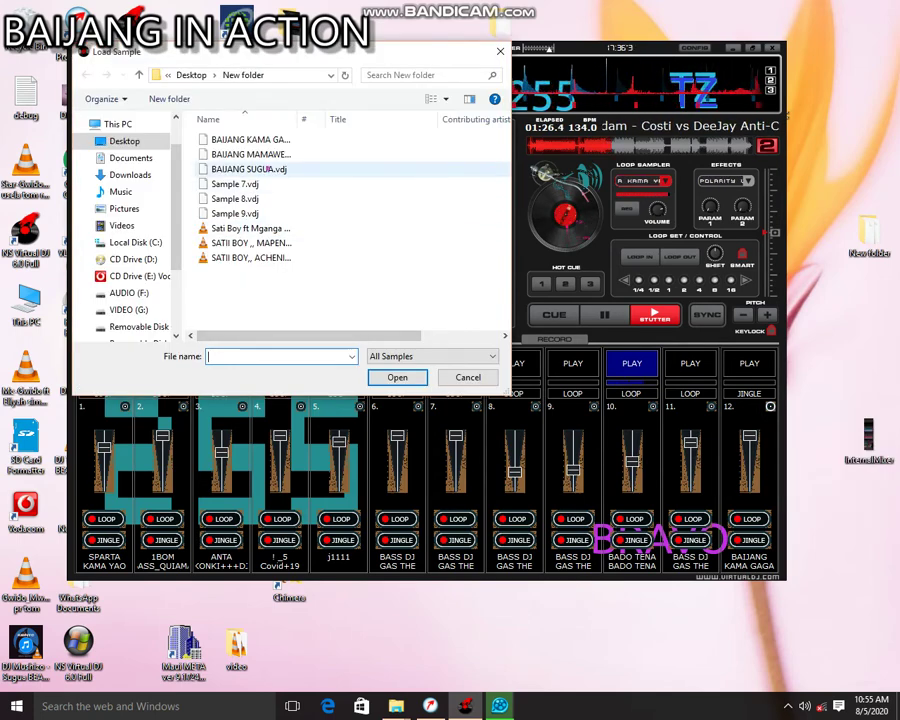
double_click(269, 169)
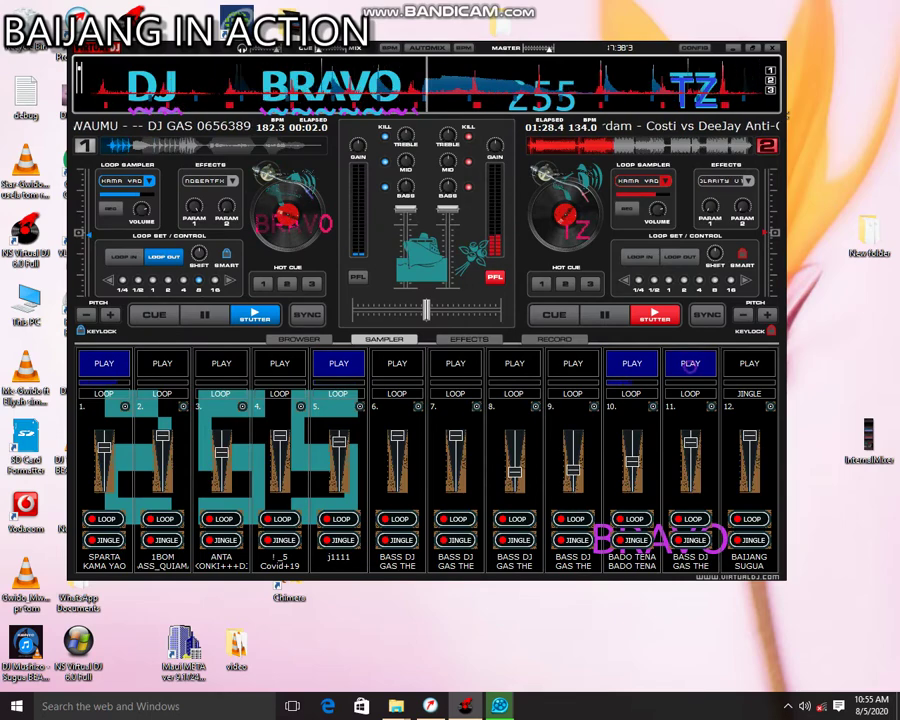
left_click(749, 363)
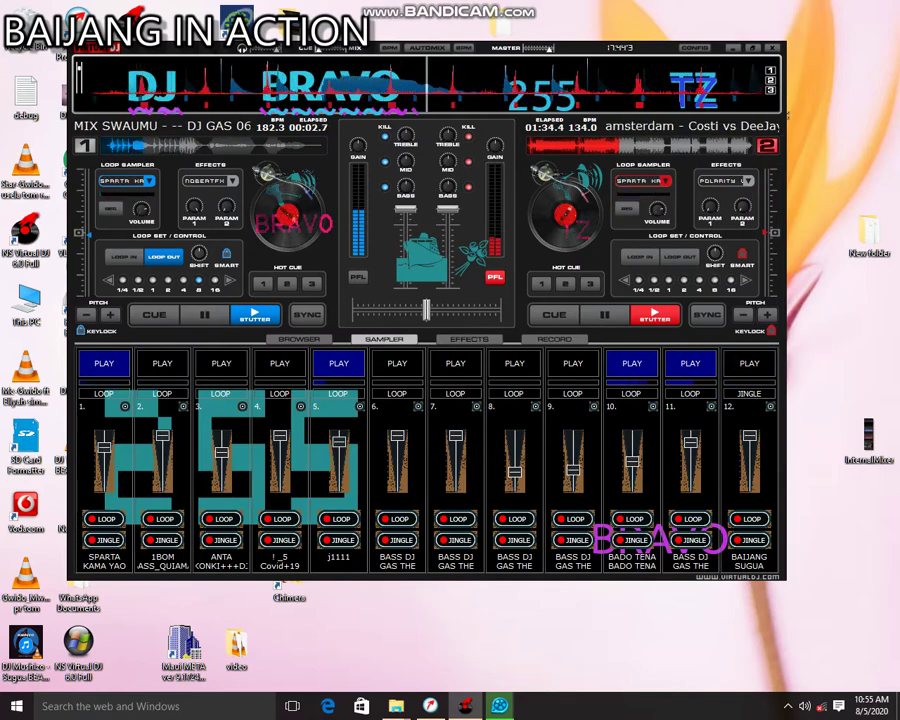
Replace the sample in slot 12 with BAIJANG MAMAWEE from New folder and play it.
left_click(770, 407)
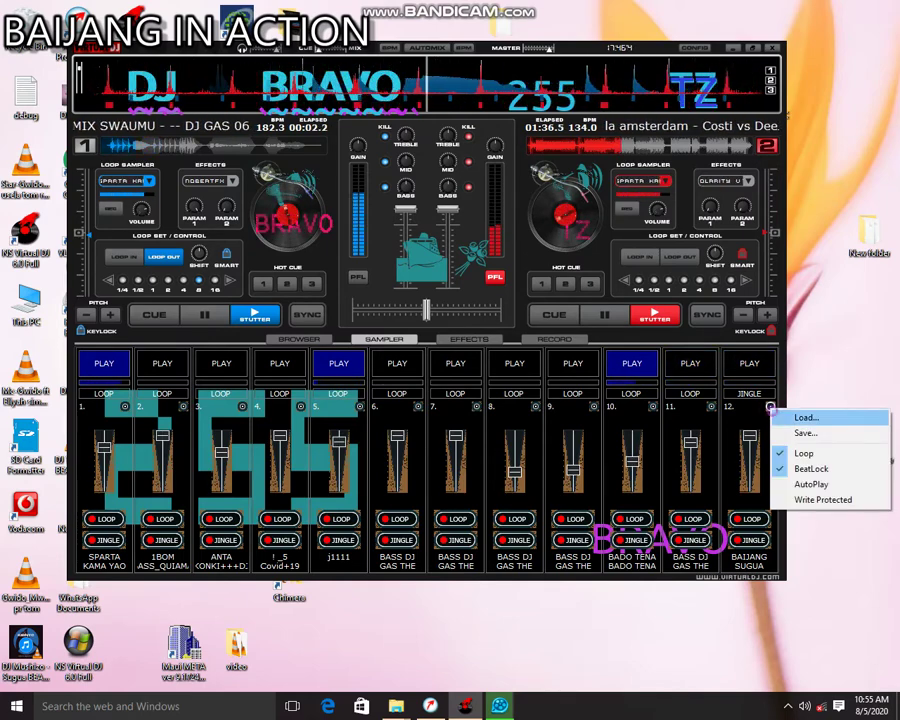
left_click(806, 418)
left_click(250, 155)
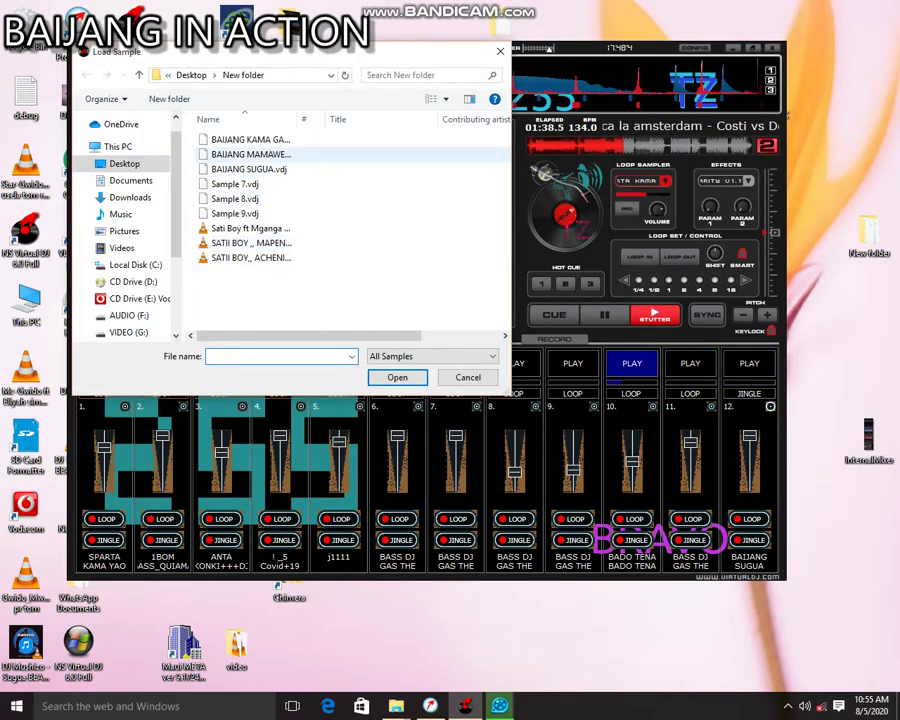
key("Return")
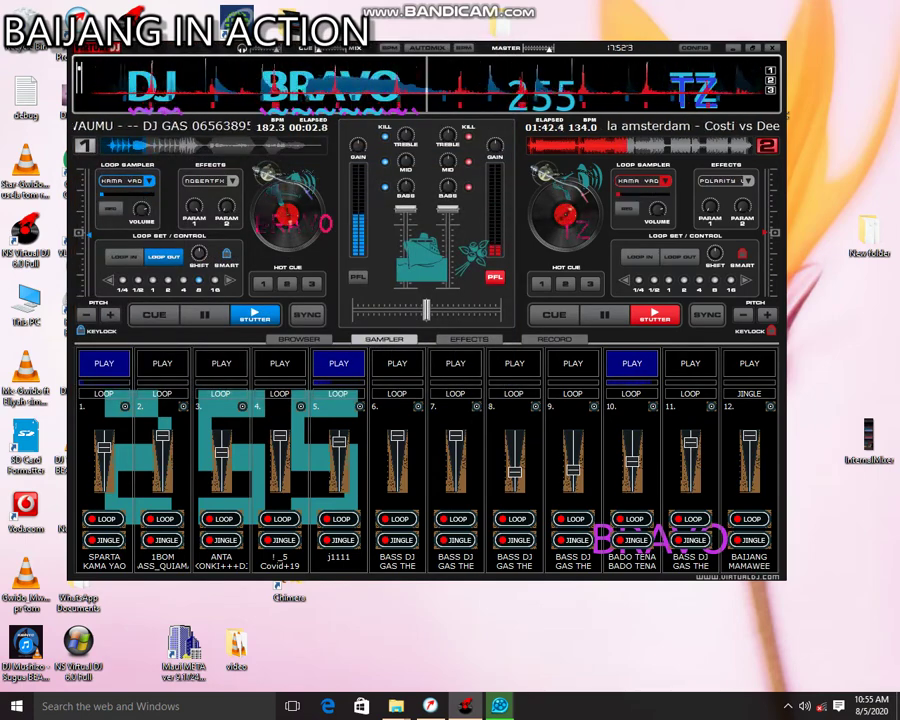
left_click(749, 363)
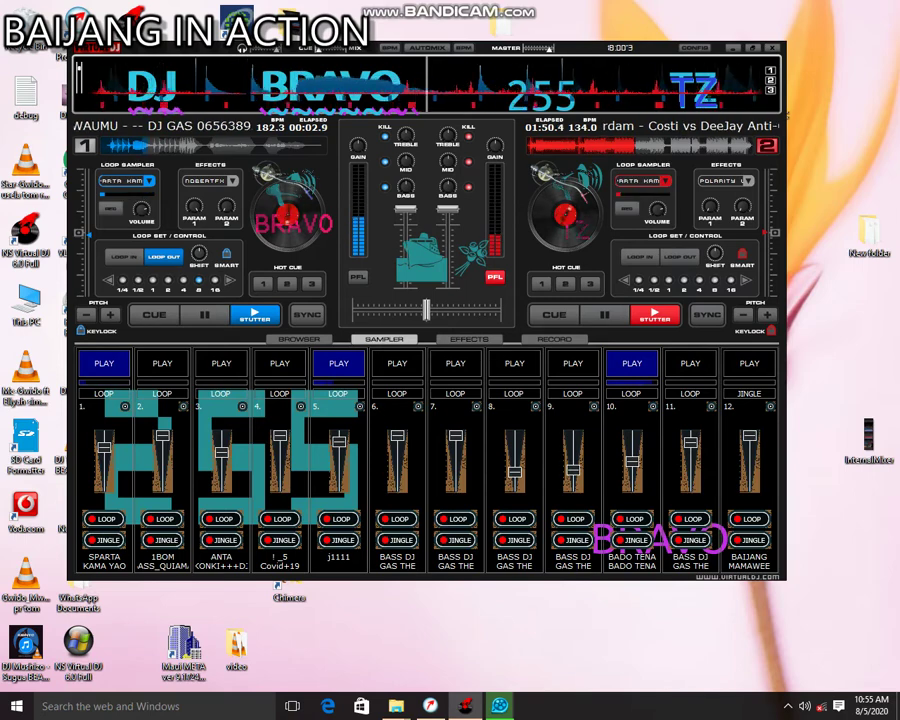
Stop the slot 10 sample and play slot 8, followed by slot 7, over the loops in slots 1 and 5.
left_click(514, 363)
left_click(633, 367)
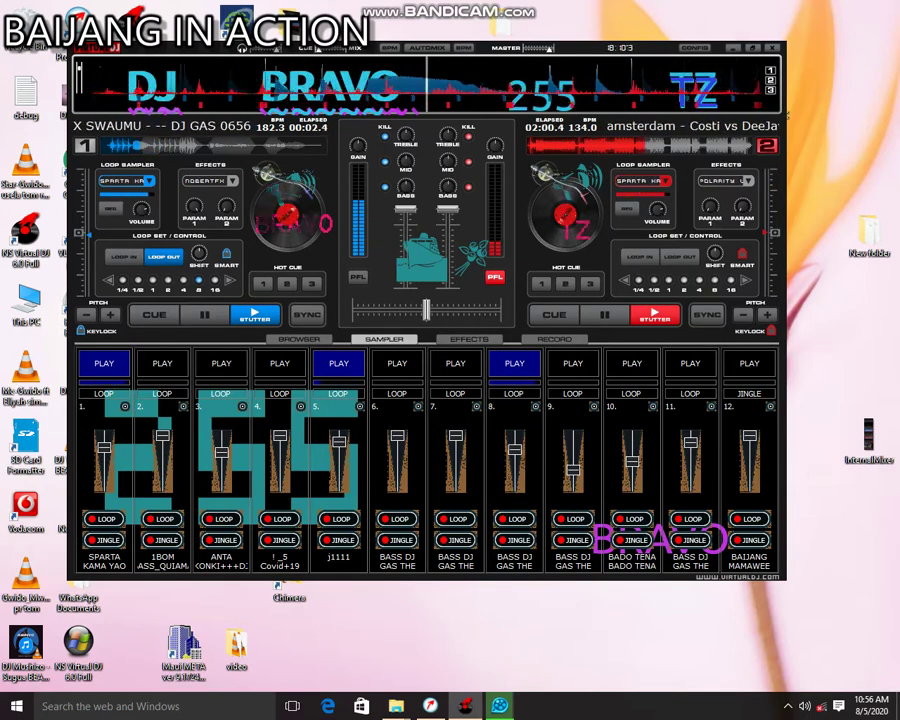
key("F7")
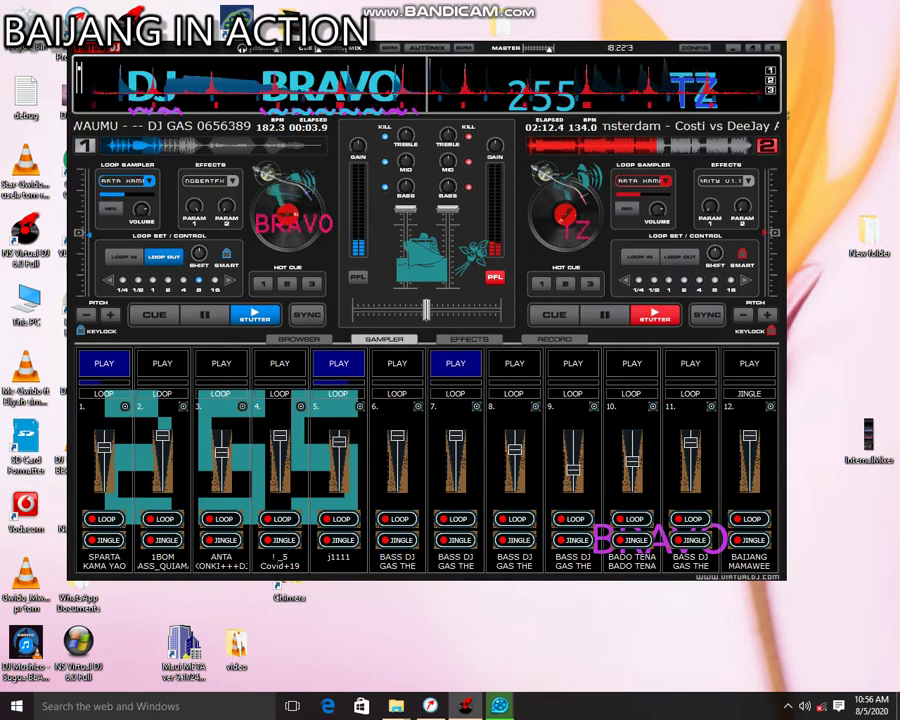
Start the samples in slots 6 and 4, and stop the one in slot 7.
key("F6")
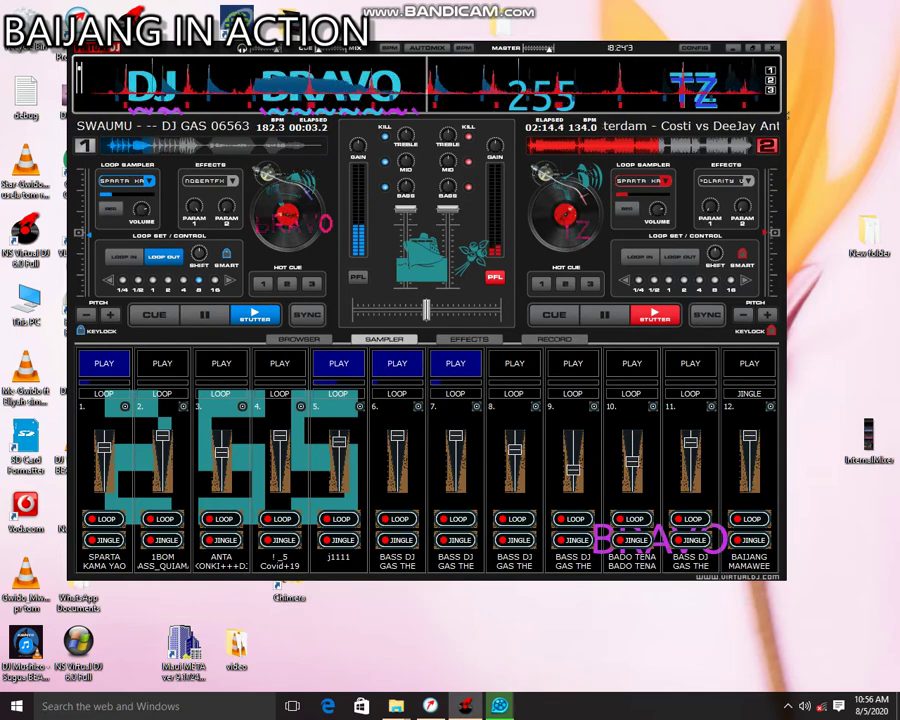
key("F7")
key("4")
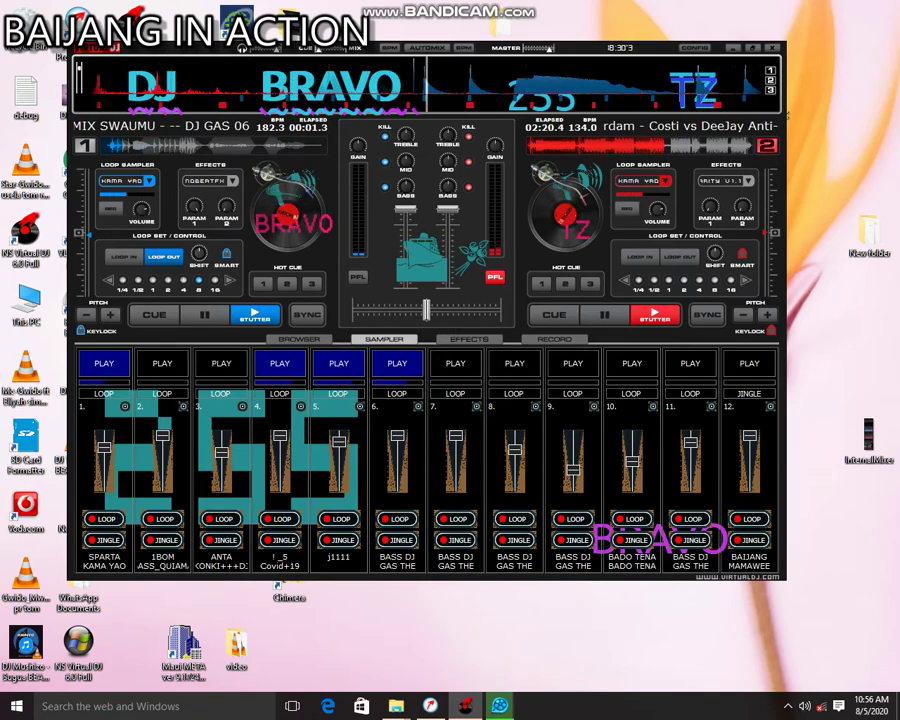
Start the samples in slots 3 and 9, and stop the one in slot 6.
left_click(223, 362)
left_click(382, 367)
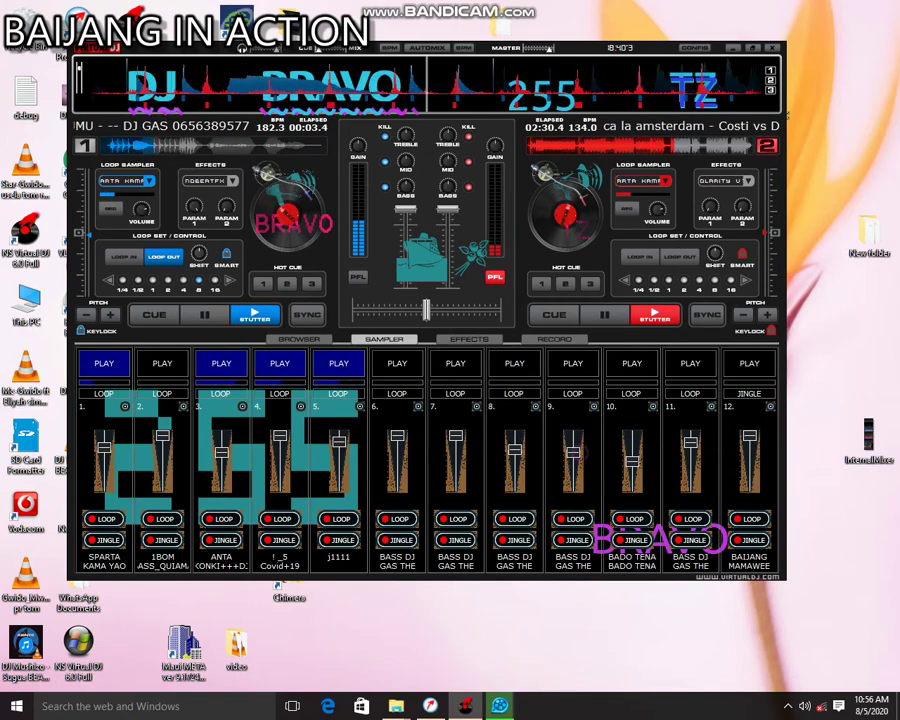
key("9")
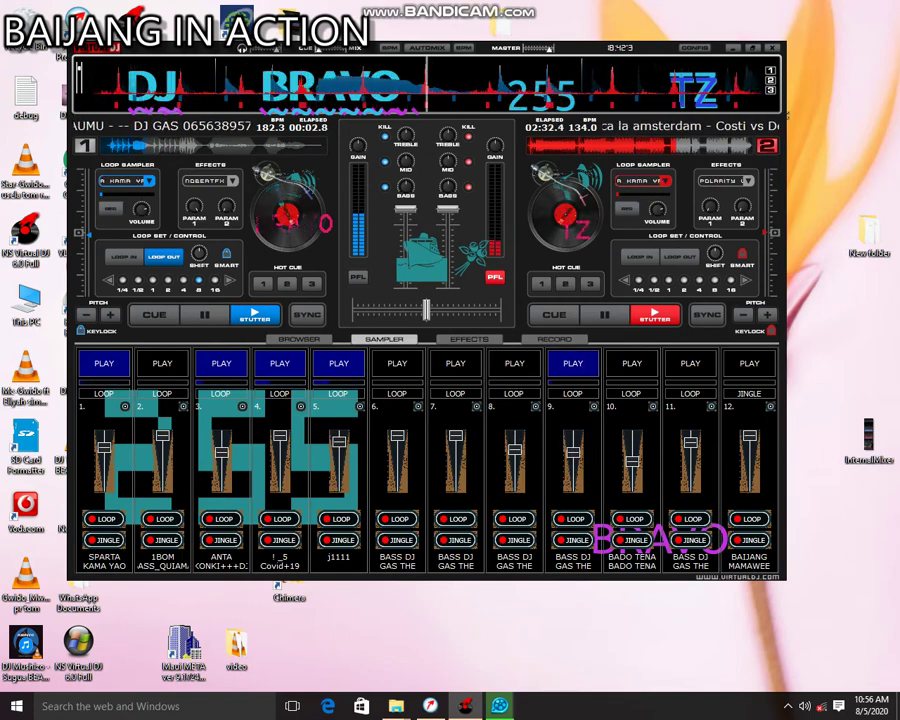
Stop the samples in slots 3, 4 and 9, and play slots 2, 7 and 6 in turn over slots 1 and 5.
key("3")
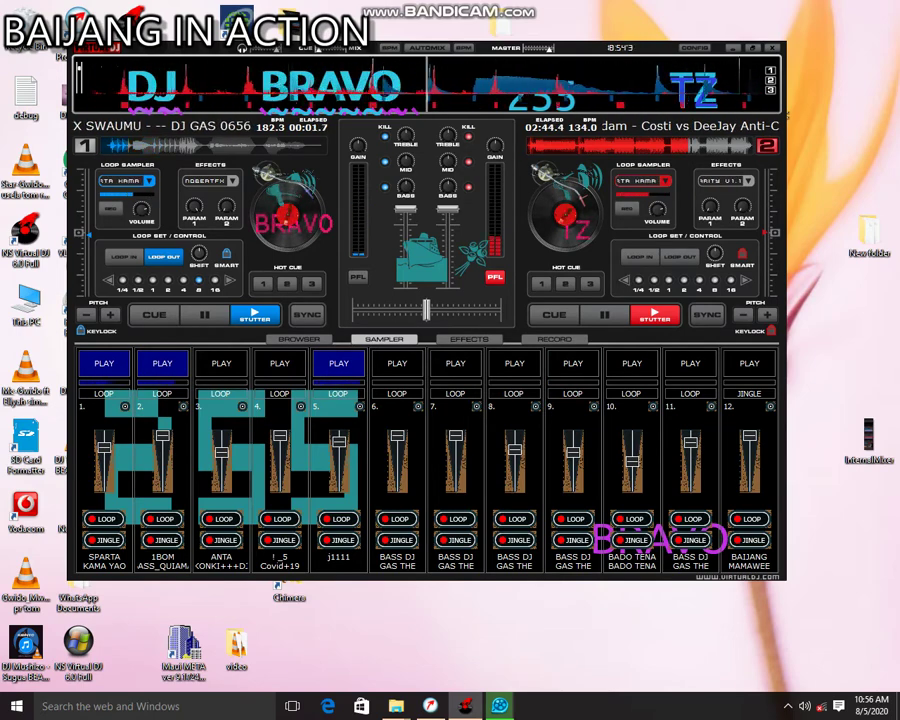
key("F8")
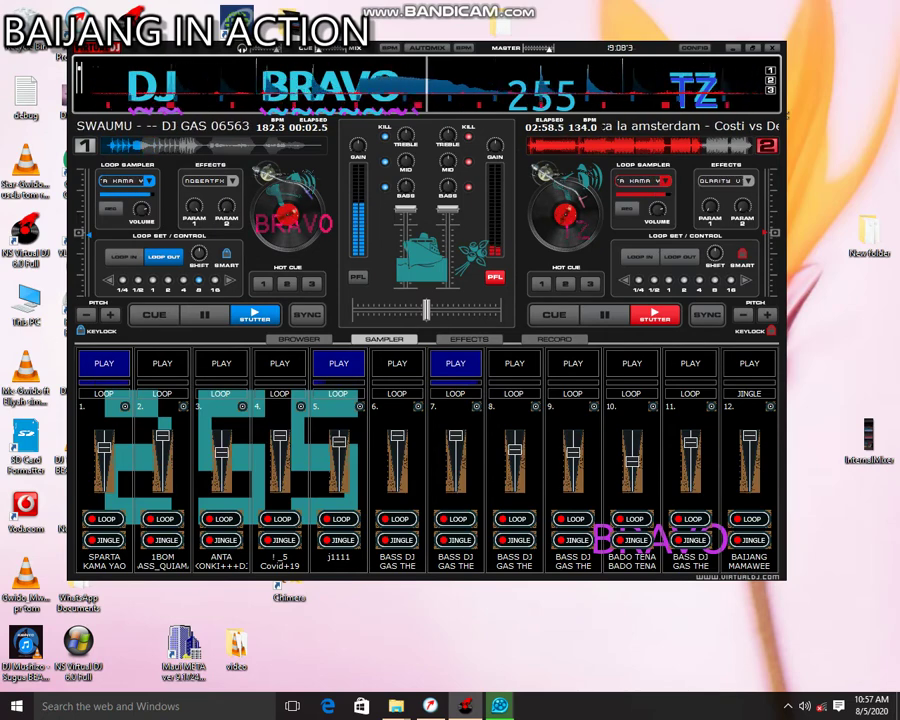
left_click(404, 362)
left_click(433, 358)
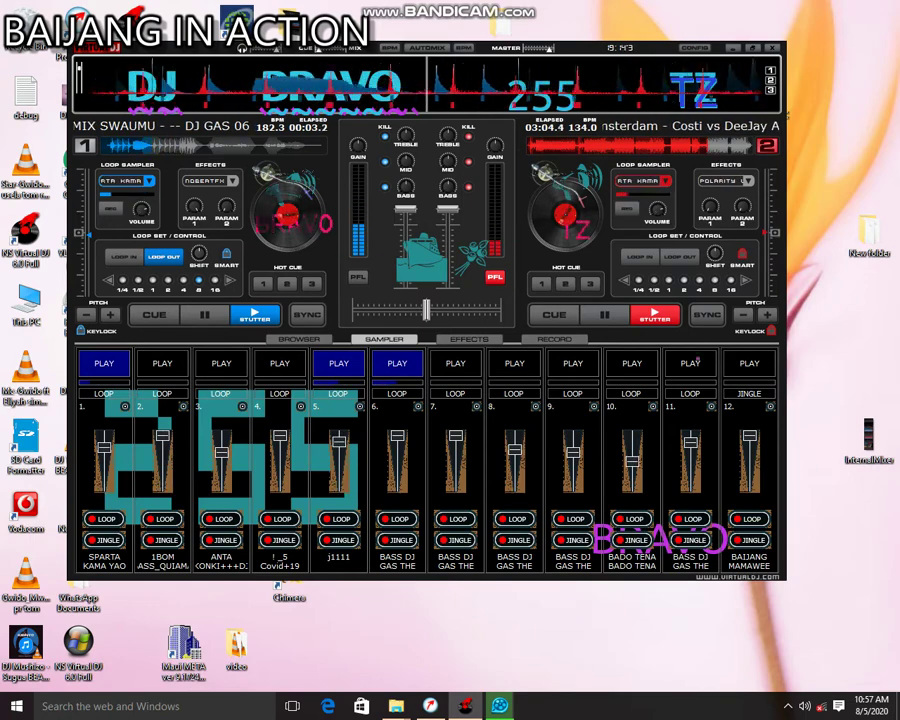
Stop the slot 6 sample, play slots 11, 12 and 10, and stop slot 12 again.
left_click(698, 360)
left_click(738, 360)
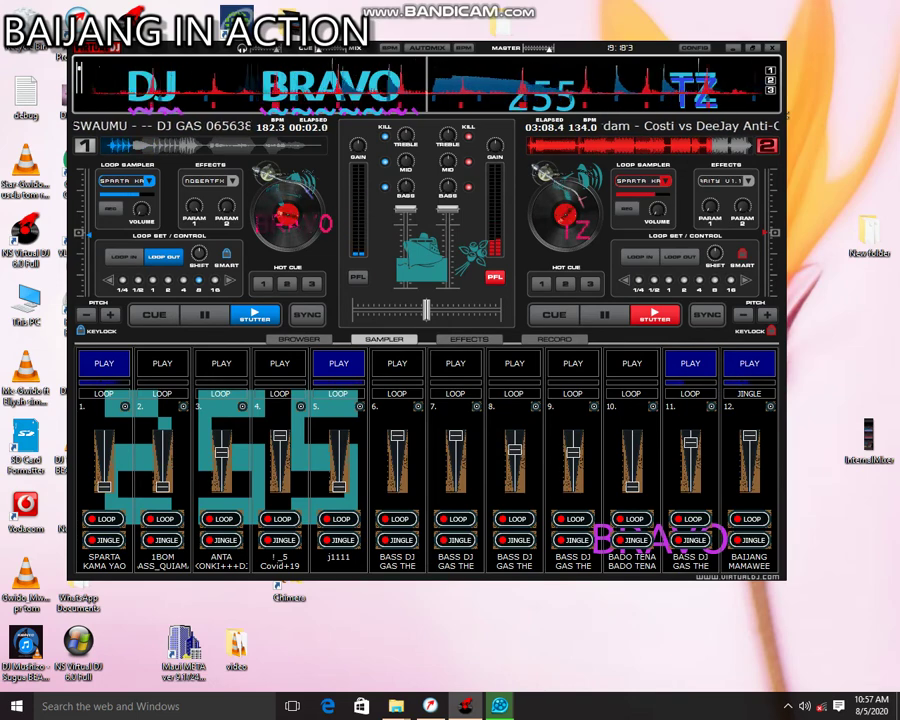
left_click(632, 363)
left_click(745, 363)
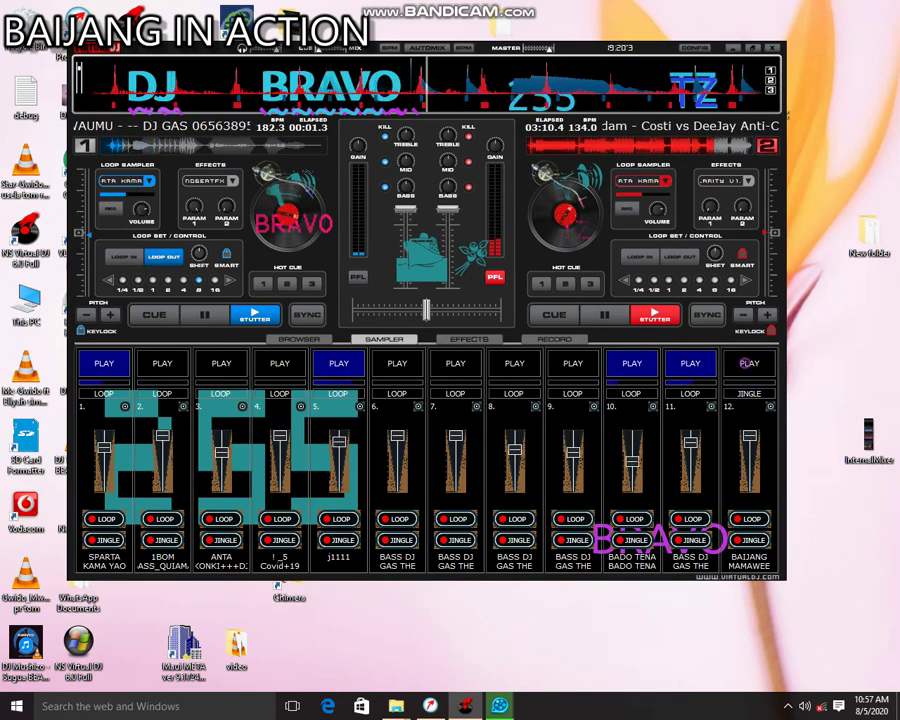
Load BAIJANG KAMA GAGA.vdj from New folder into sampler slot 12 and play it.
left_click(768, 406)
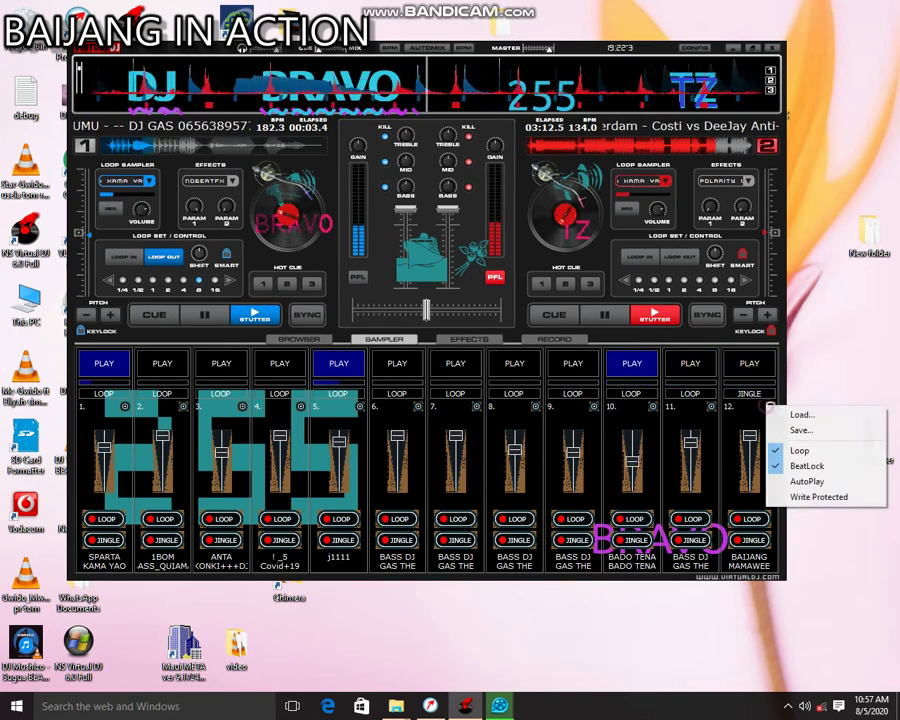
left_click(805, 414)
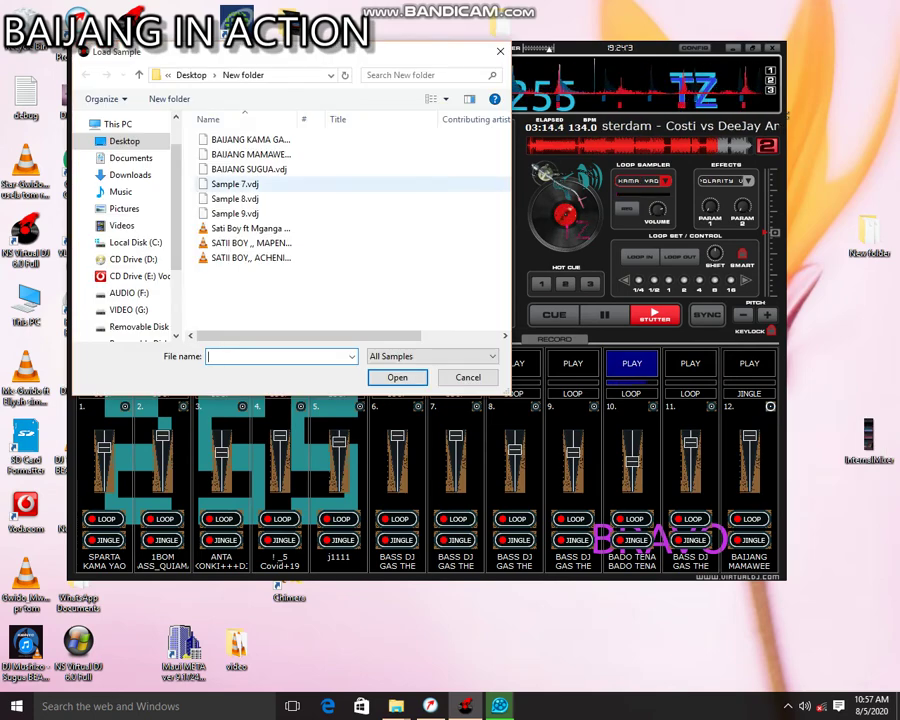
left_click(262, 140)
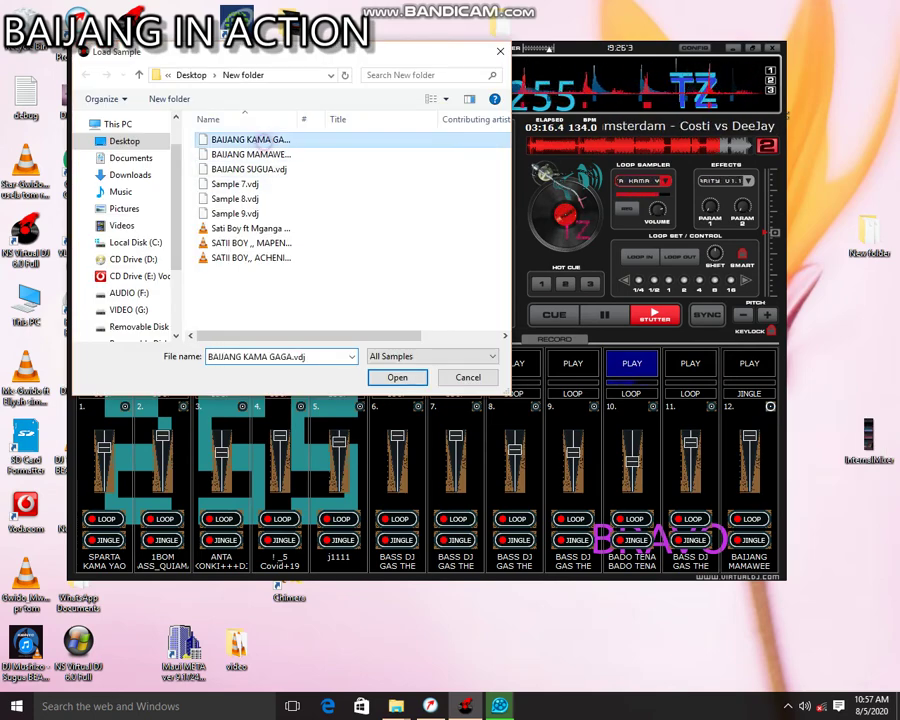
double_click(263, 141)
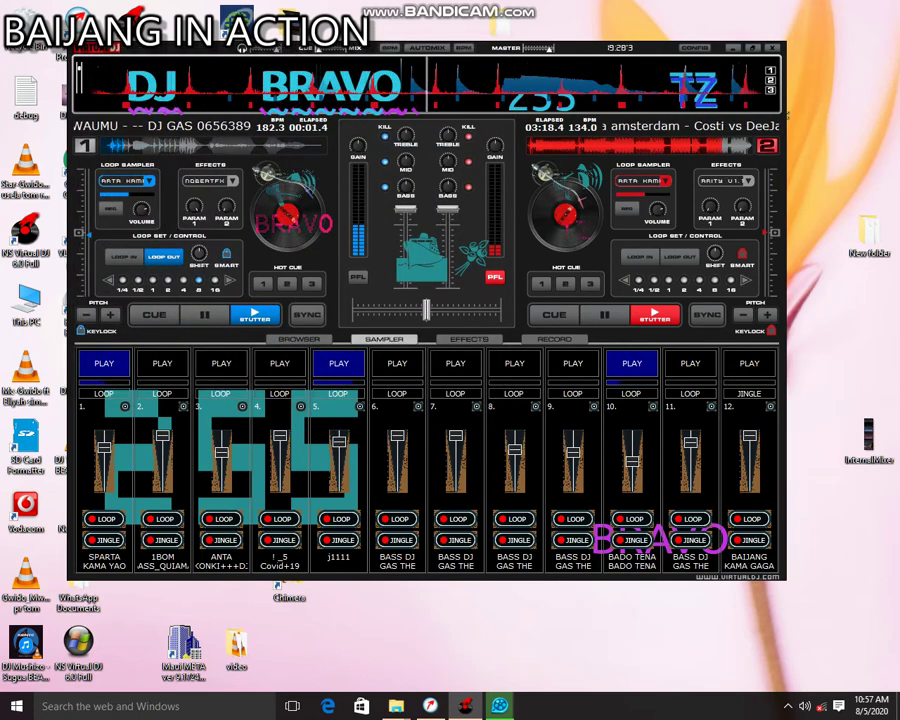
left_click(749, 363)
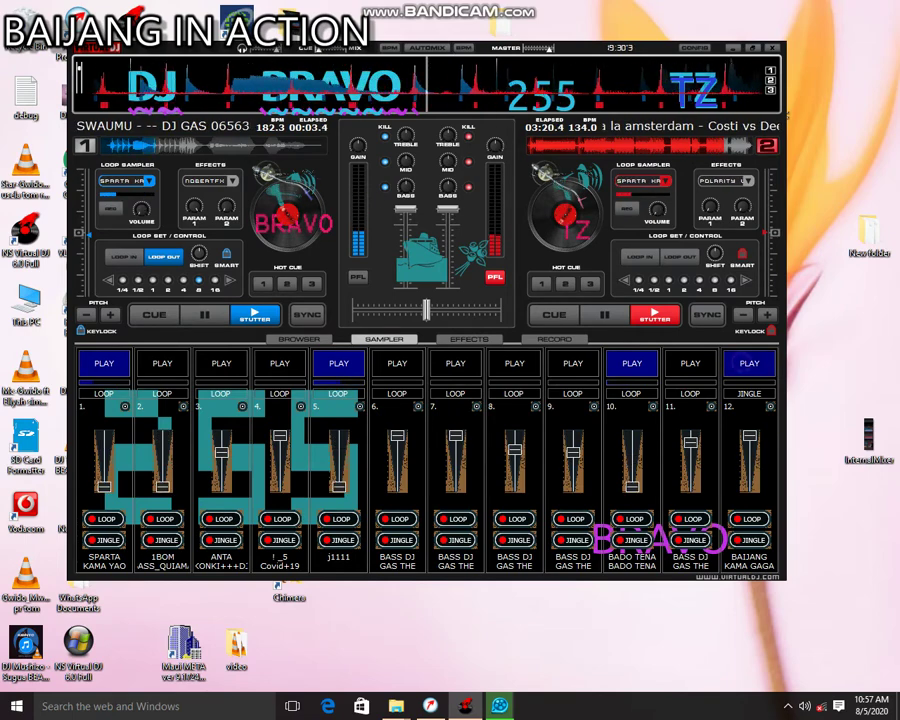
Trigger the samples in slots 11 and 7, and stop the one in slot 10.
left_click(695, 364)
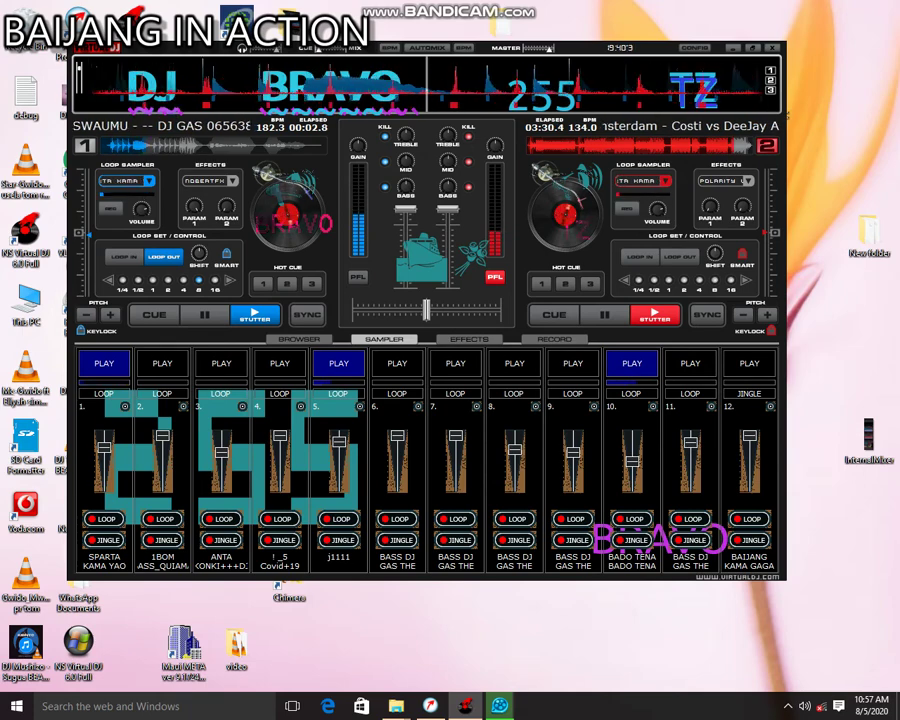
left_click(462, 366)
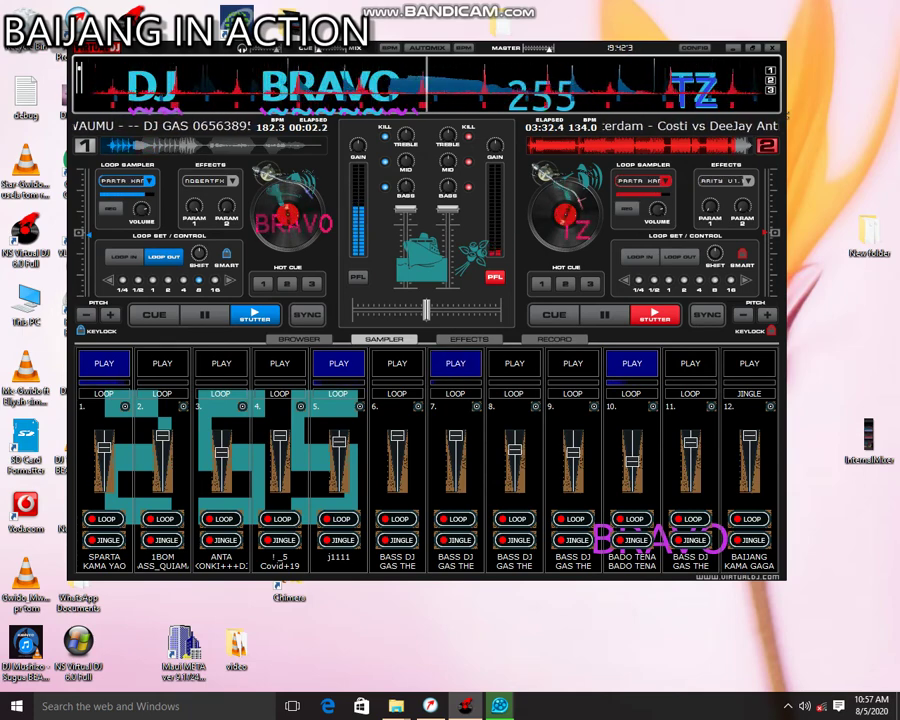
left_click(641, 358)
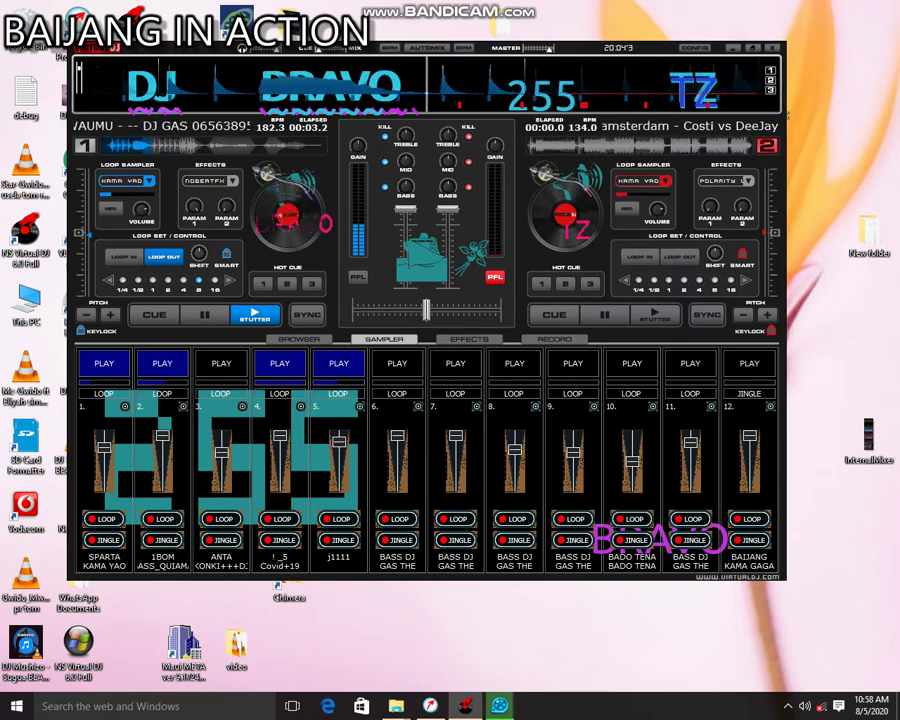
Play the slot 8 sample over slots 1, 4 and 5, and replace it with the slot 7 sample.
left_click(514, 363)
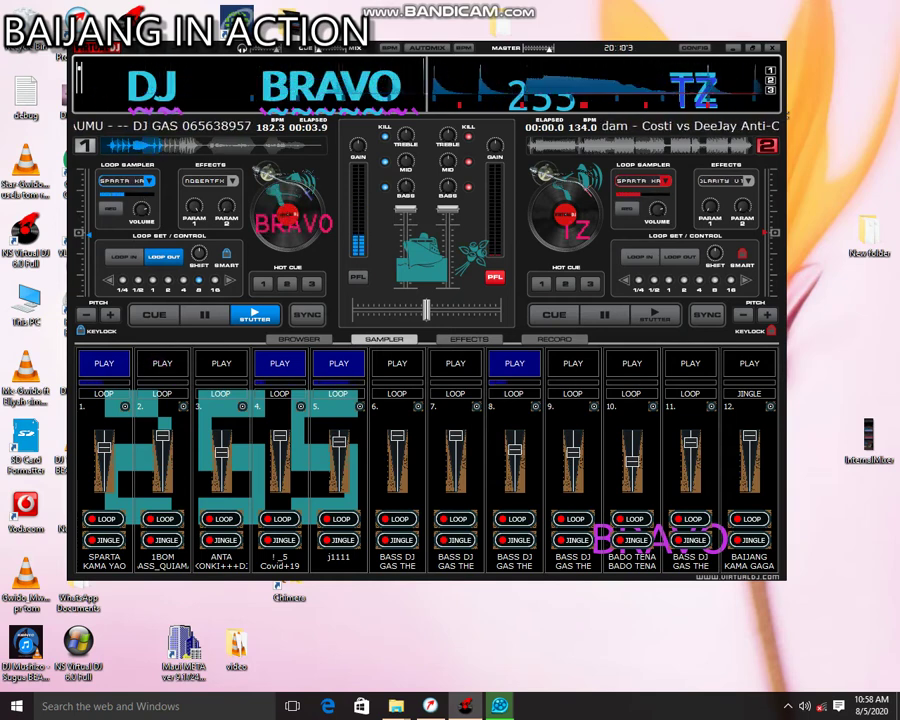
left_click(453, 360)
left_click(499, 362)
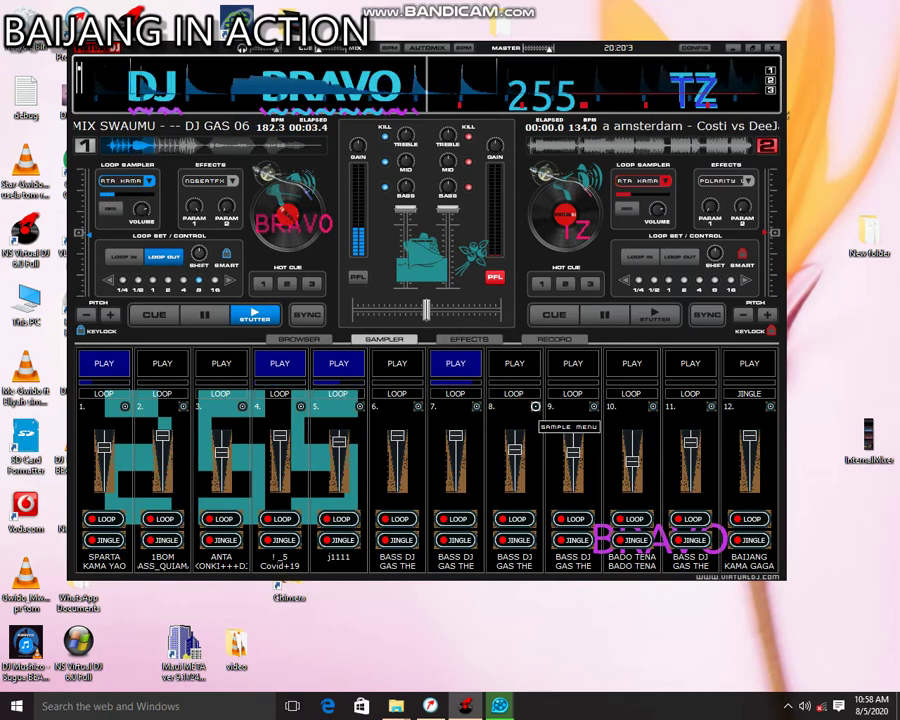
Start loading a sample into slot 8 and browse to the WhatsApp Documents folder on the Desktop.
left_click(535, 407)
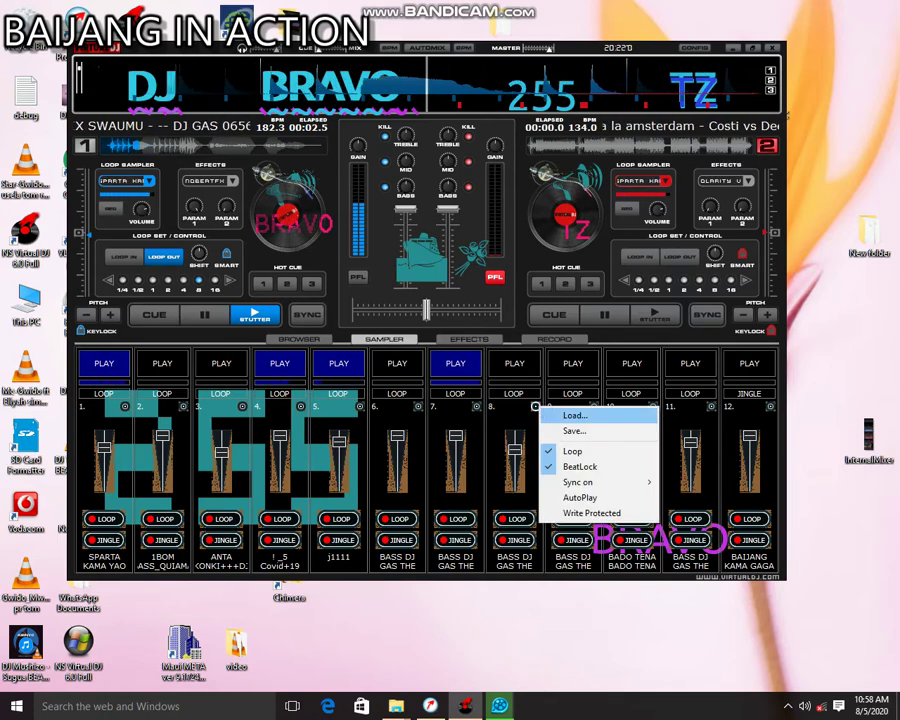
left_click(548, 414)
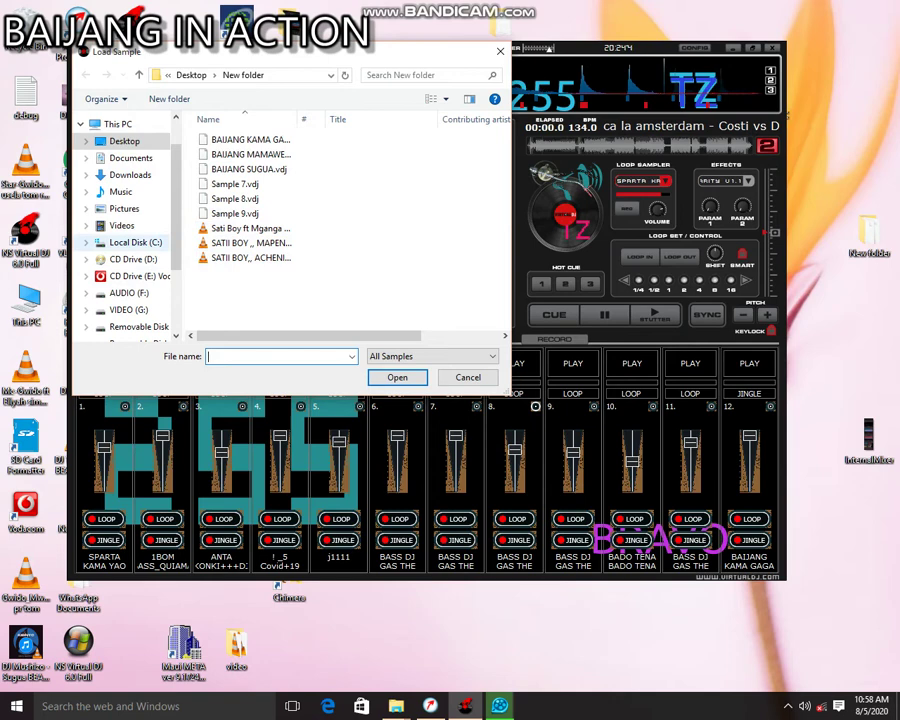
scroll(125, 236, "down", 1)
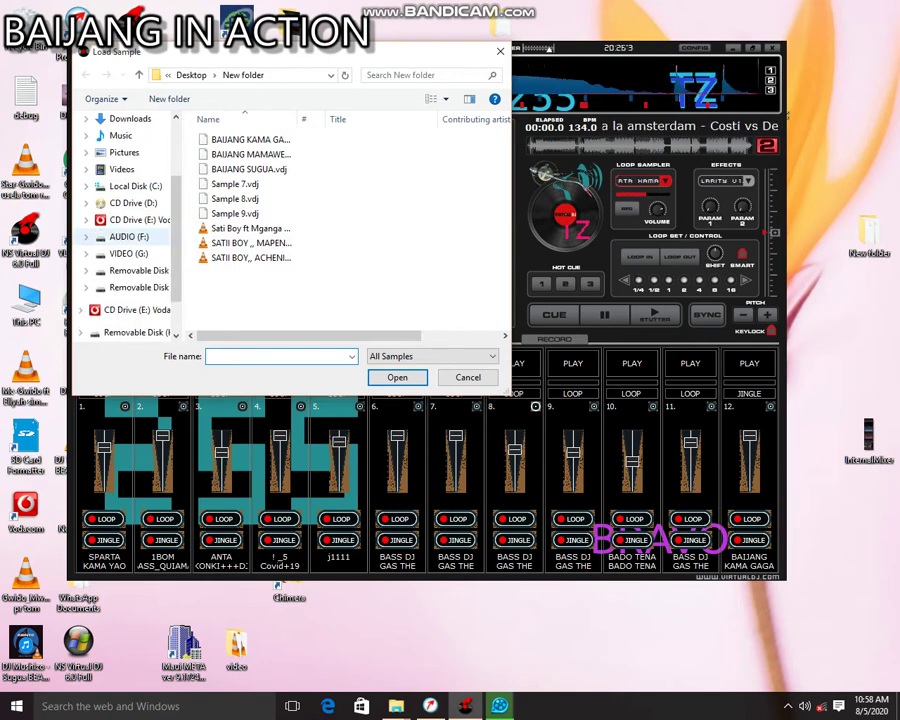
scroll(125, 236, "down", 1)
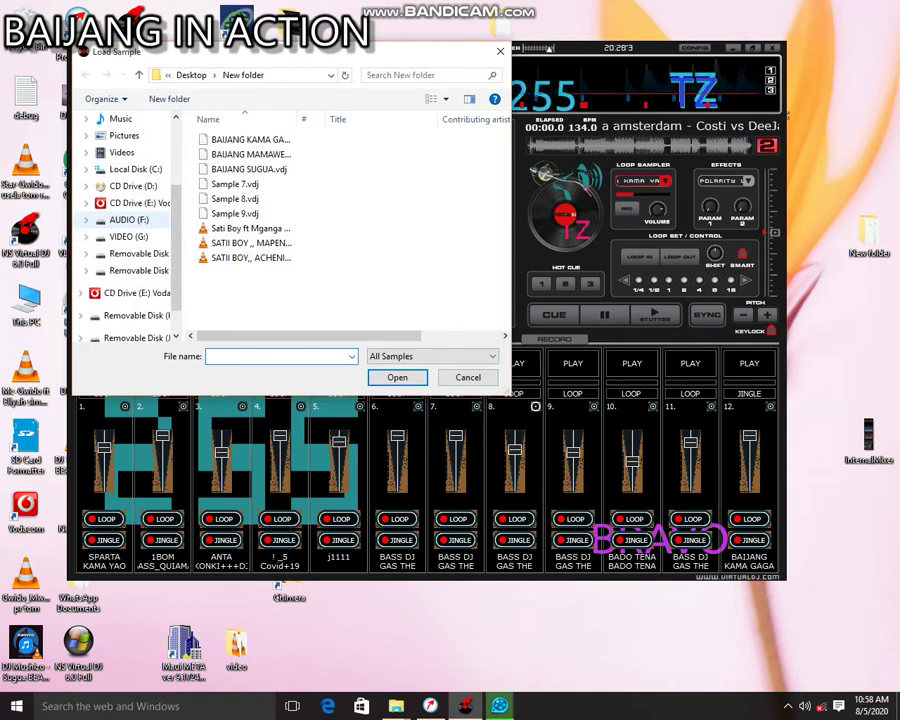
scroll(125, 236, "up", 3)
scroll(125, 236, "down", 1)
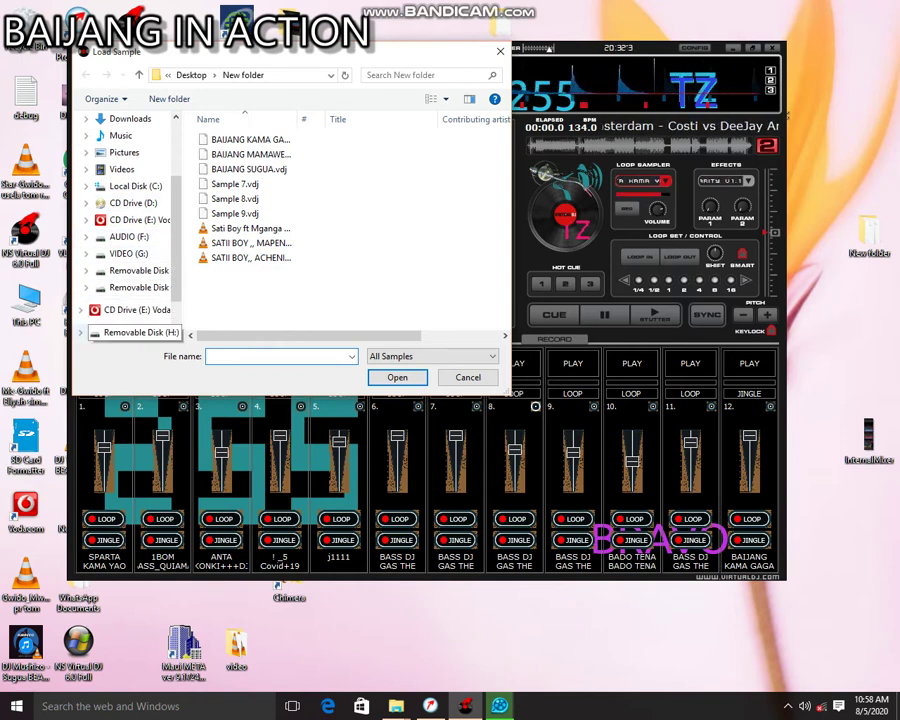
scroll(125, 270, "up", 3)
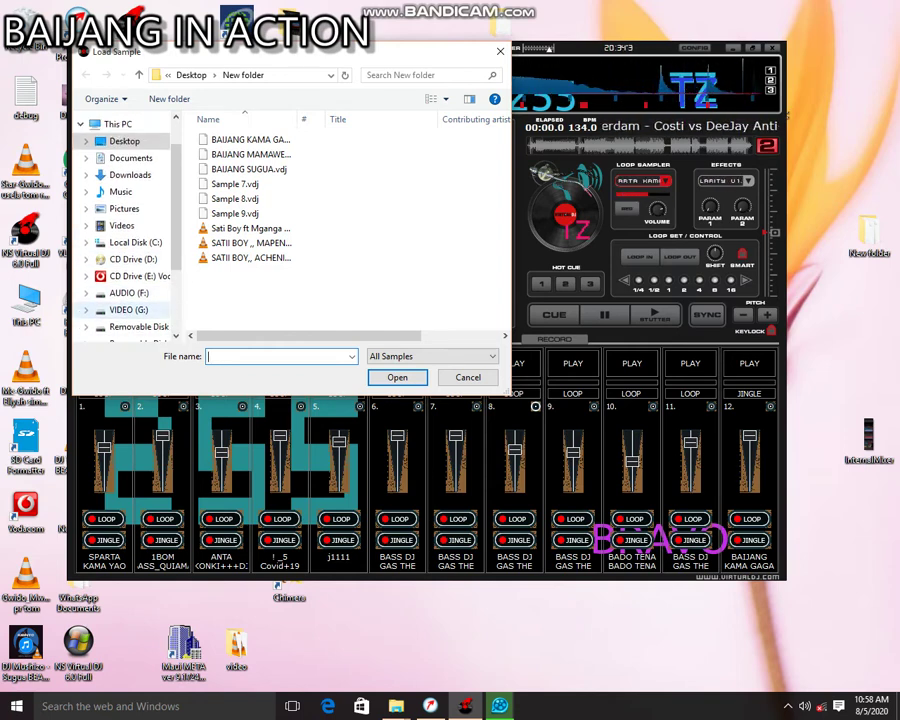
left_click(118, 145)
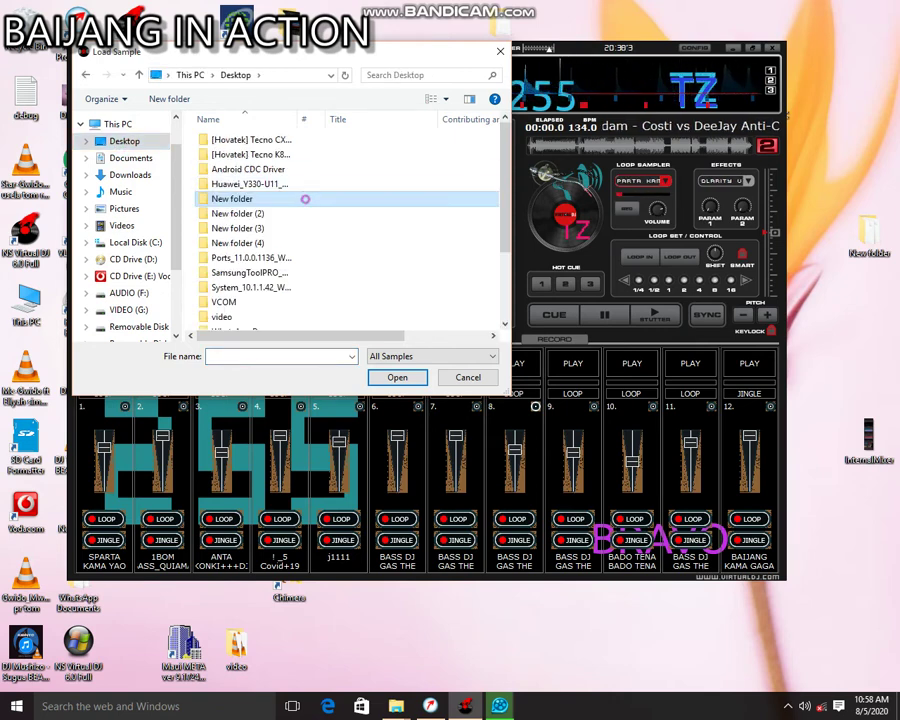
double_click(301, 198)
left_click(191, 75)
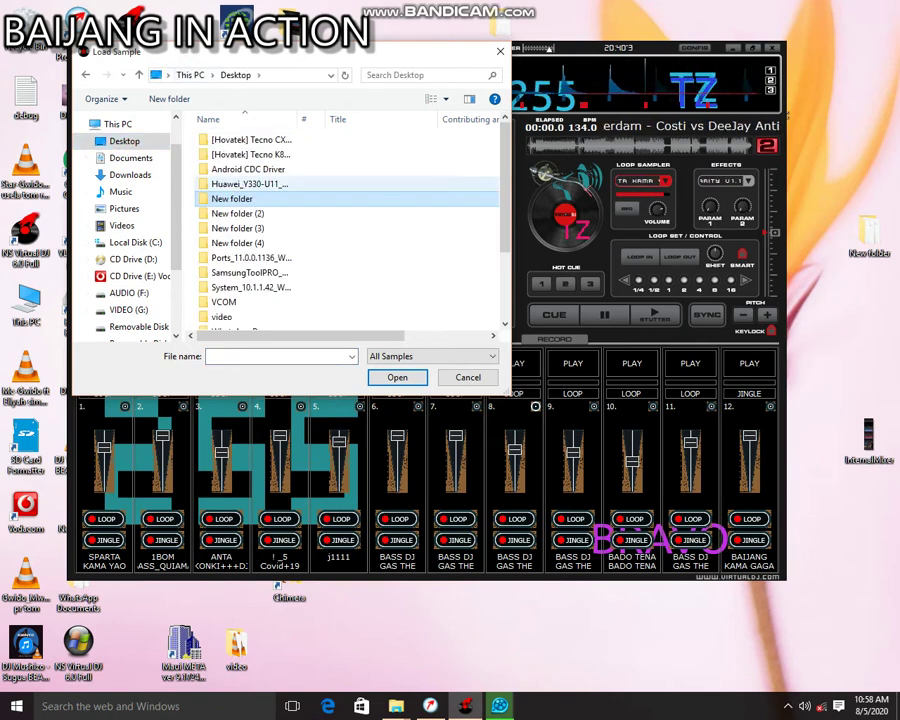
scroll(260, 195, "down", 5)
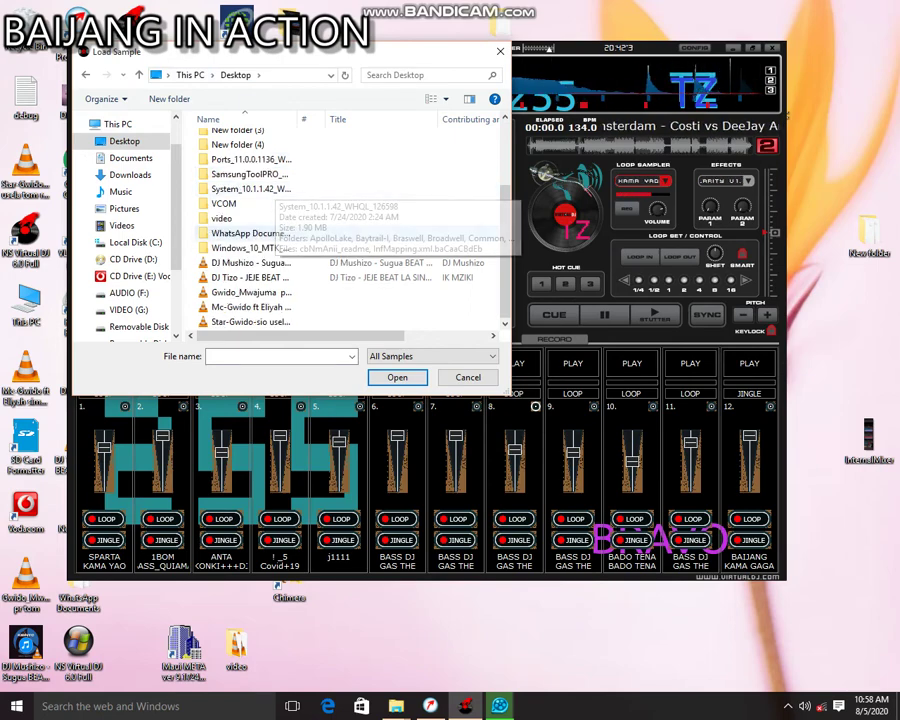
double_click(240, 233)
Find BASS NIMEZIMA GAS (16).vdj in the folder and load it into sampler slot 8.
left_click(290, 184)
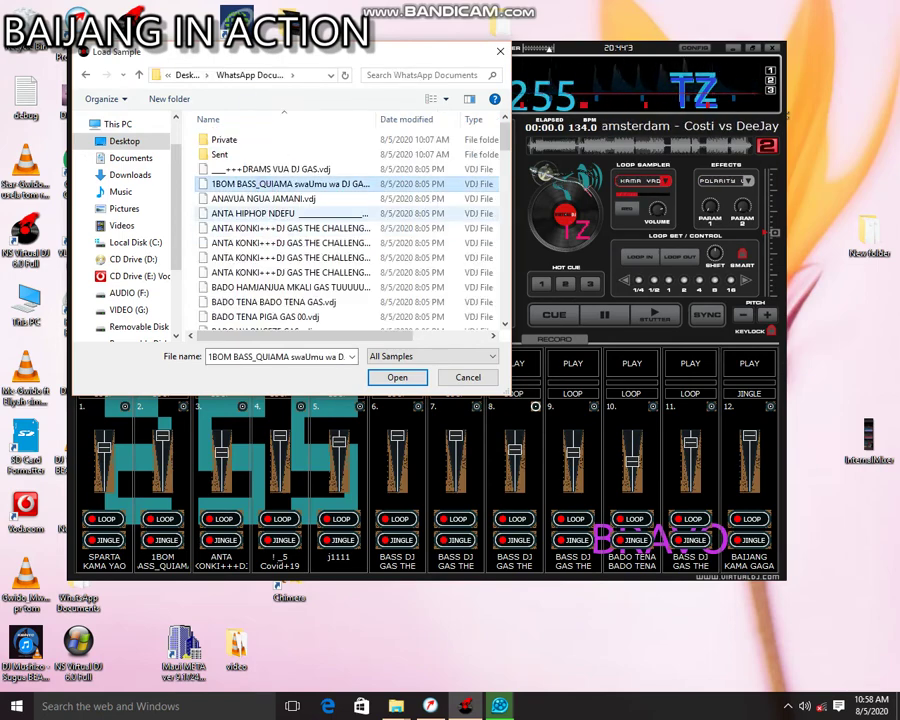
scroll(290, 200, "down", 5)
scroll(290, 220, "down", 12)
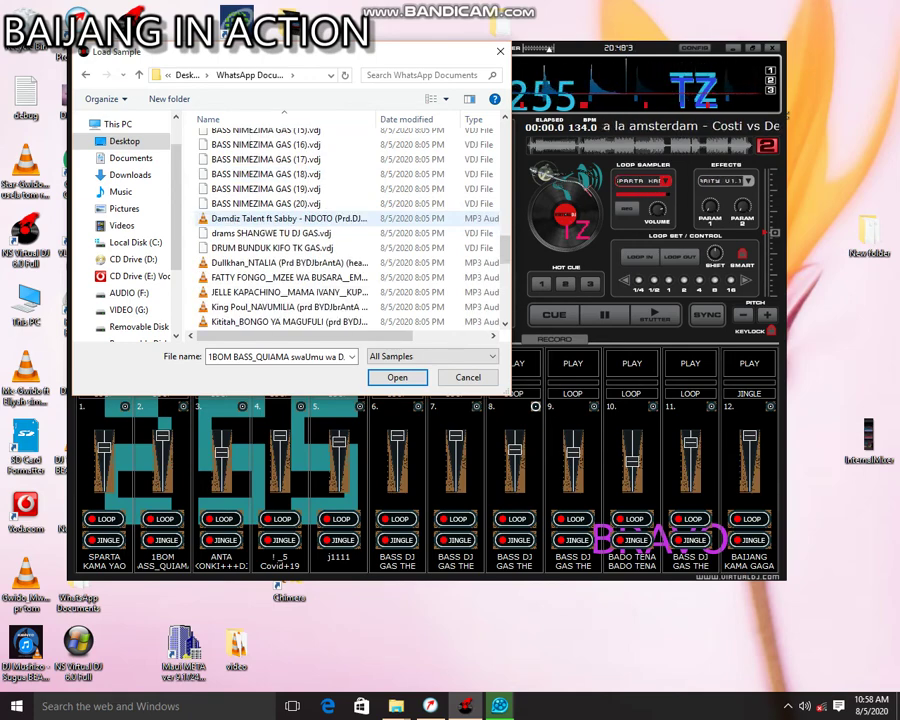
scroll(290, 218, "down", 4)
scroll(290, 218, "up", 2)
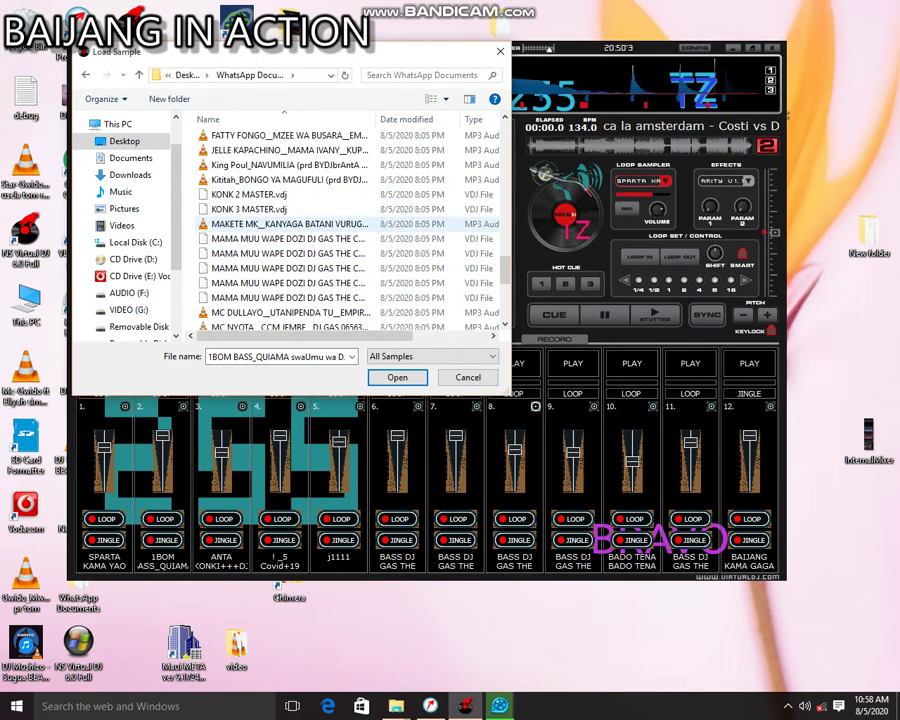
scroll(290, 224, "up", 2)
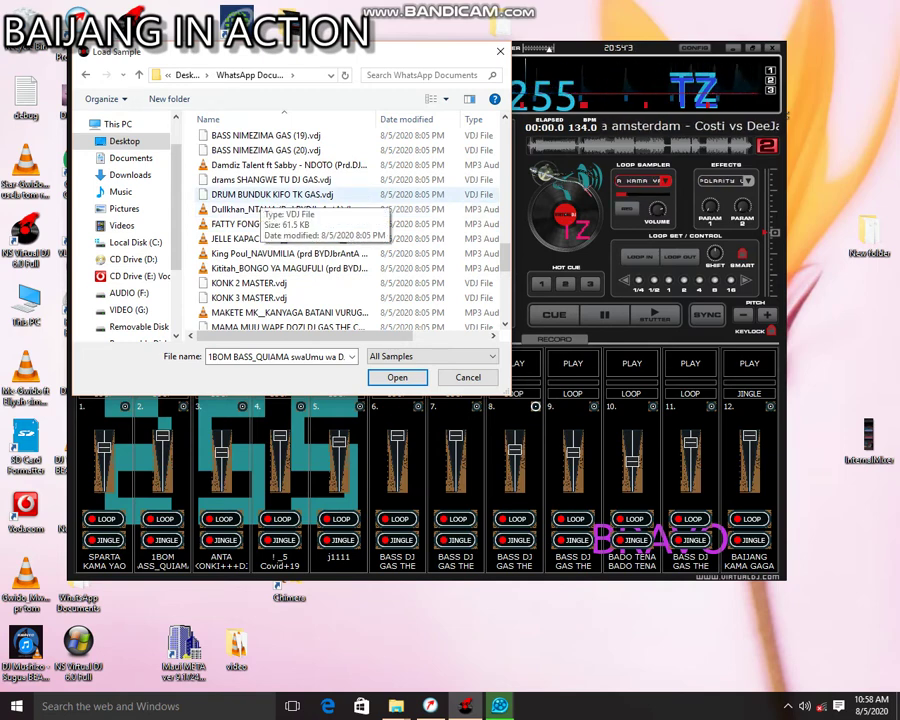
scroll(262, 215, "up", 3)
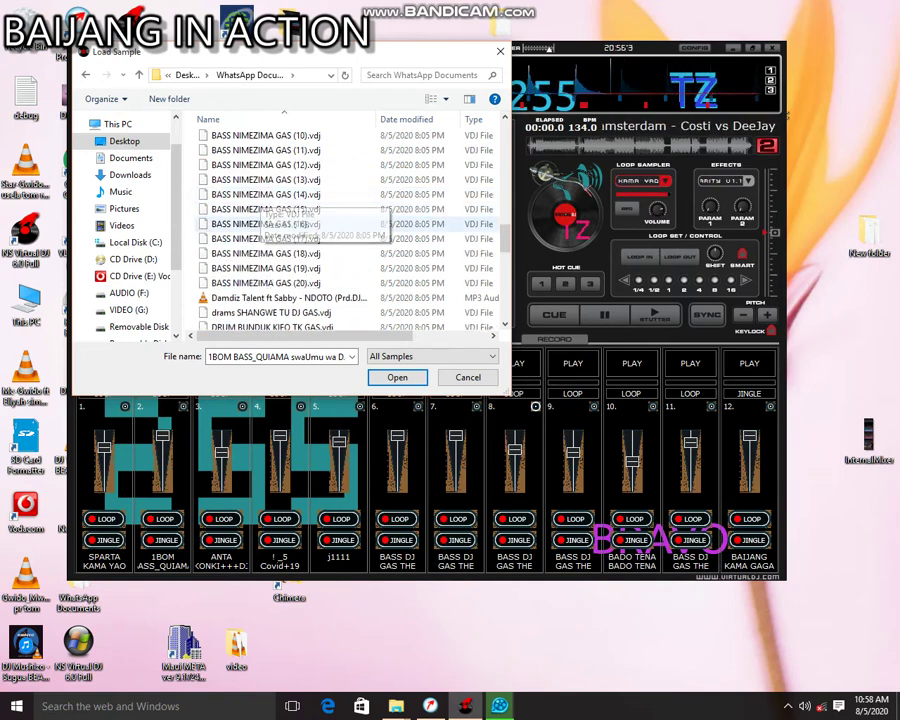
double_click(262, 224)
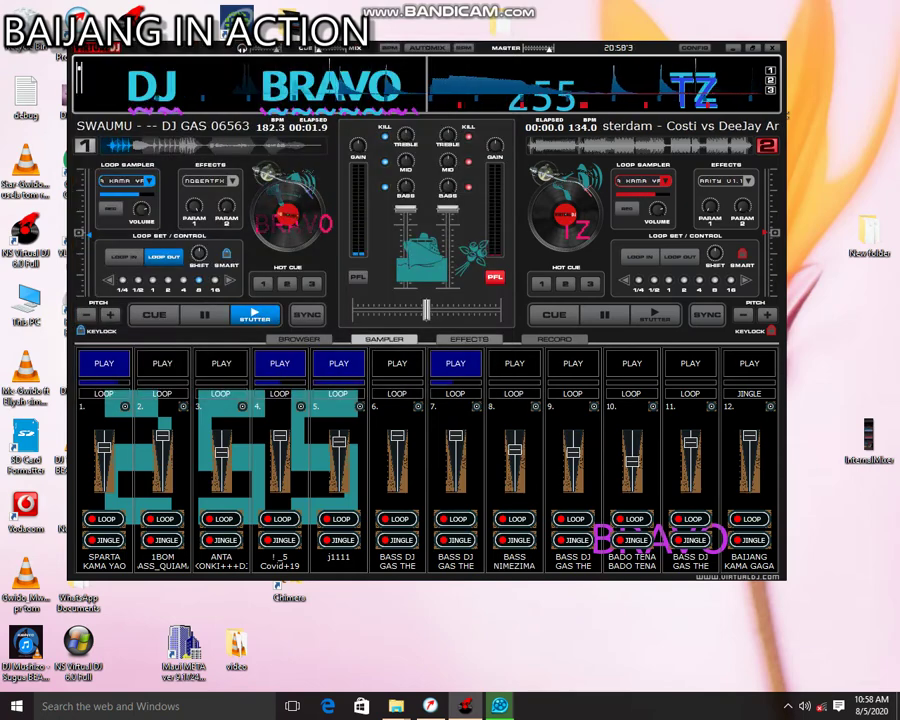
Play the slot 8 sample in place of slot 7, and replace it with the slot 6 sample.
left_click(516, 368)
left_click(462, 364)
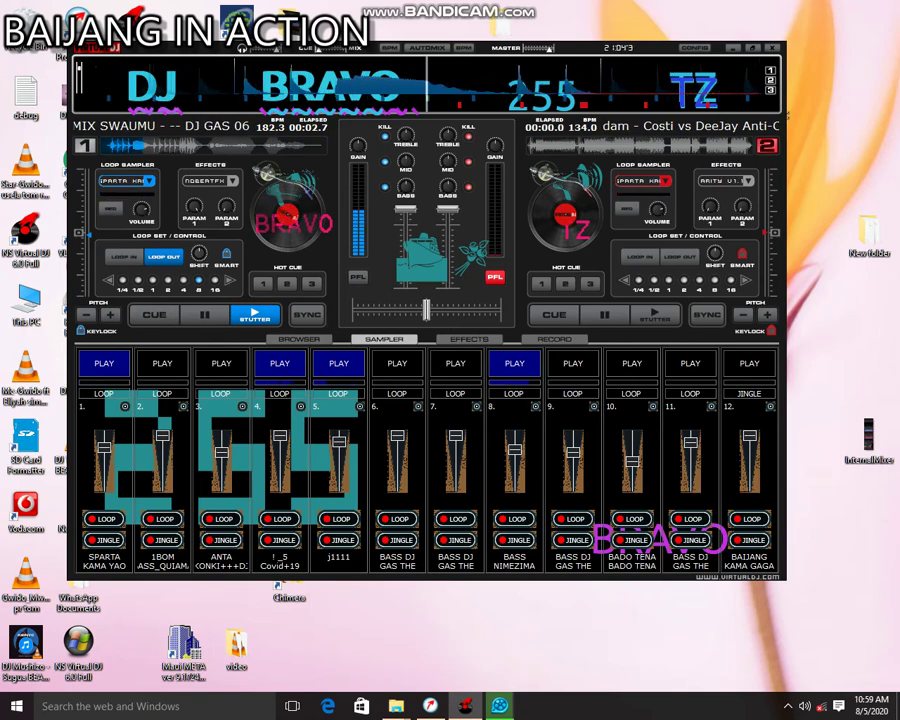
left_click(398, 366)
left_click(516, 367)
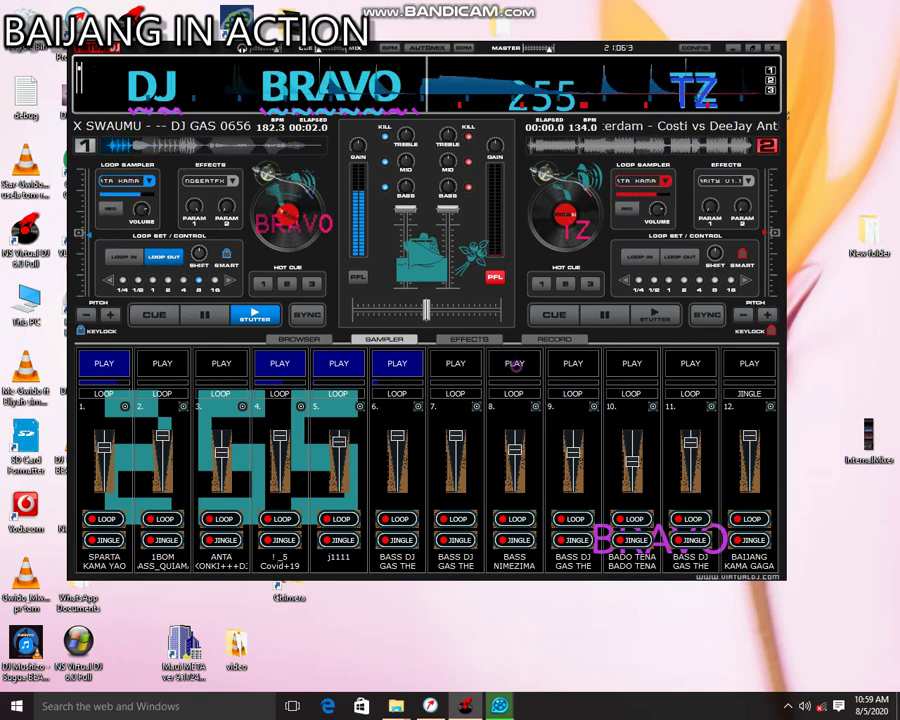
Load drams SHANGWE TU DJ GAS.vdj from WhatsApp Documents into sampler slot 8 and play it.
right_click(532, 402)
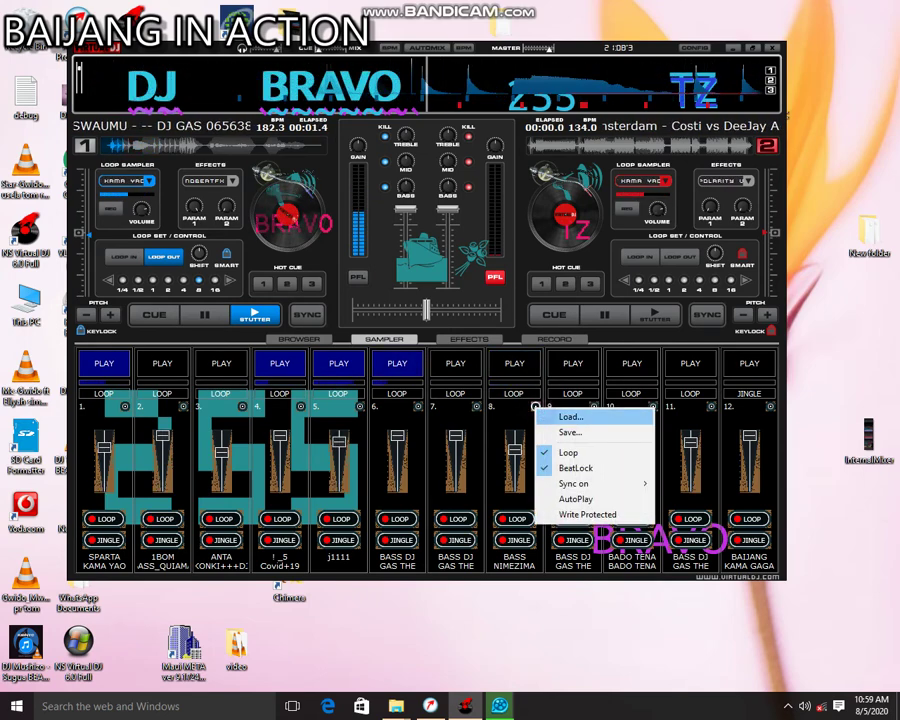
left_click(556, 414)
scroll(290, 265, "down", 12)
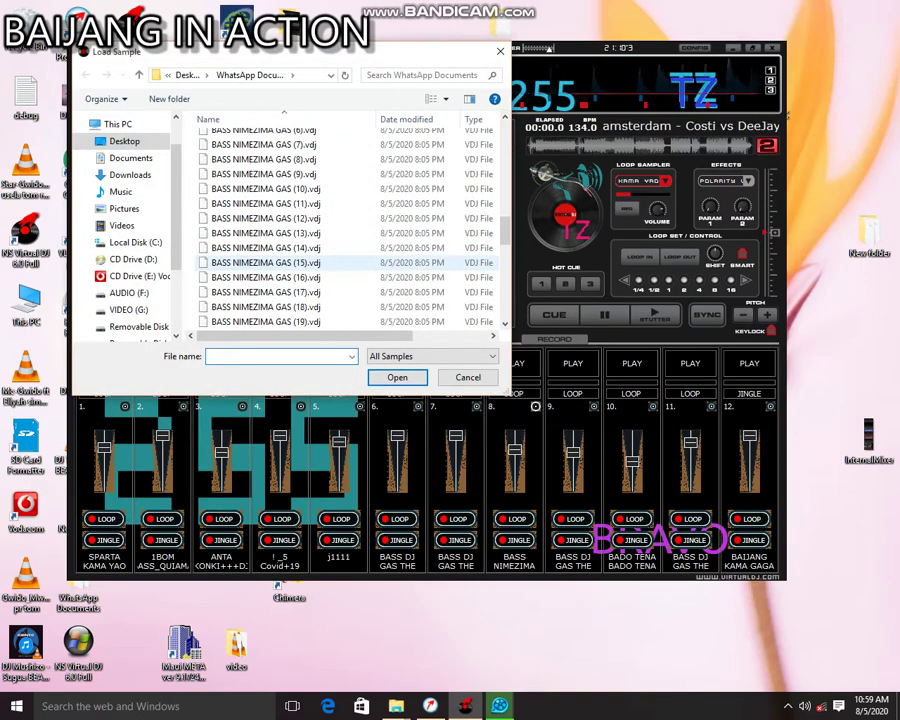
scroll(290, 255, "down", 2)
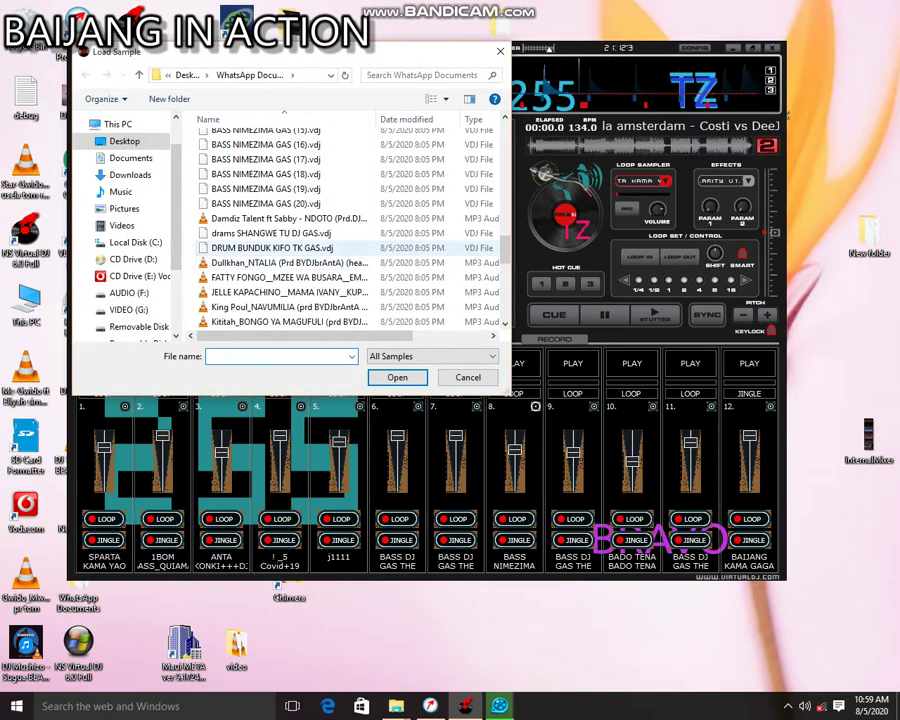
double_click(270, 232)
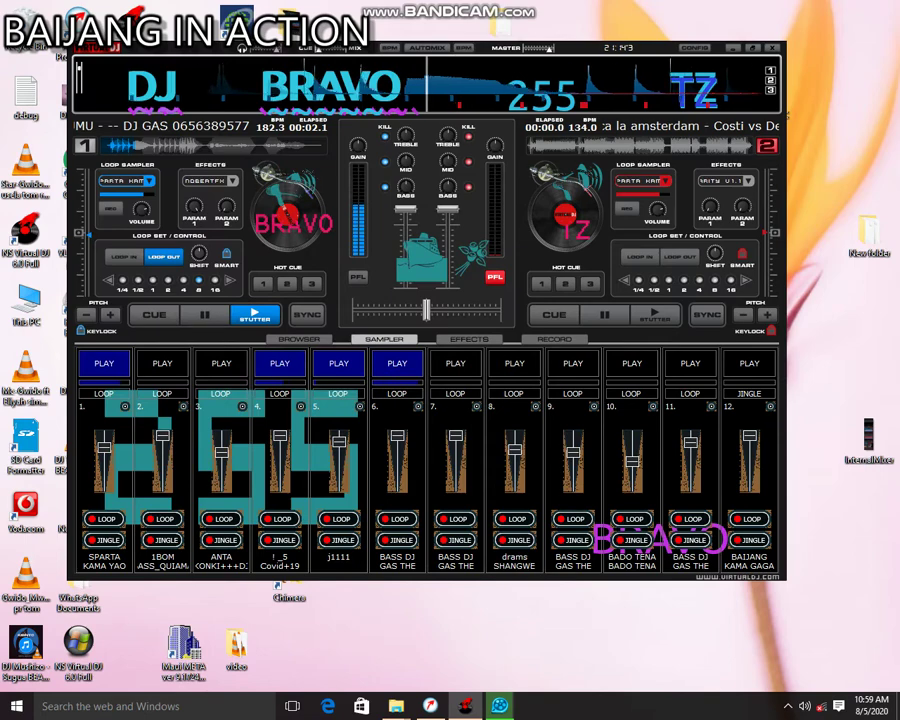
key("8")
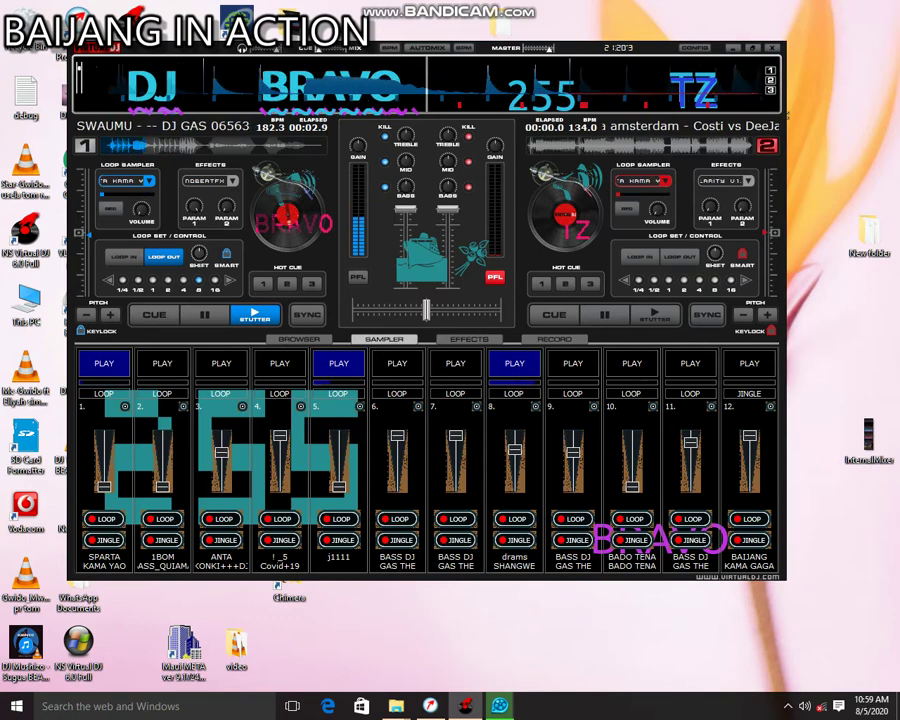
Play the slot 12 jingle in place of slot 8, and follow it with the samples in slots 11 and 7 in turn.
key("=")
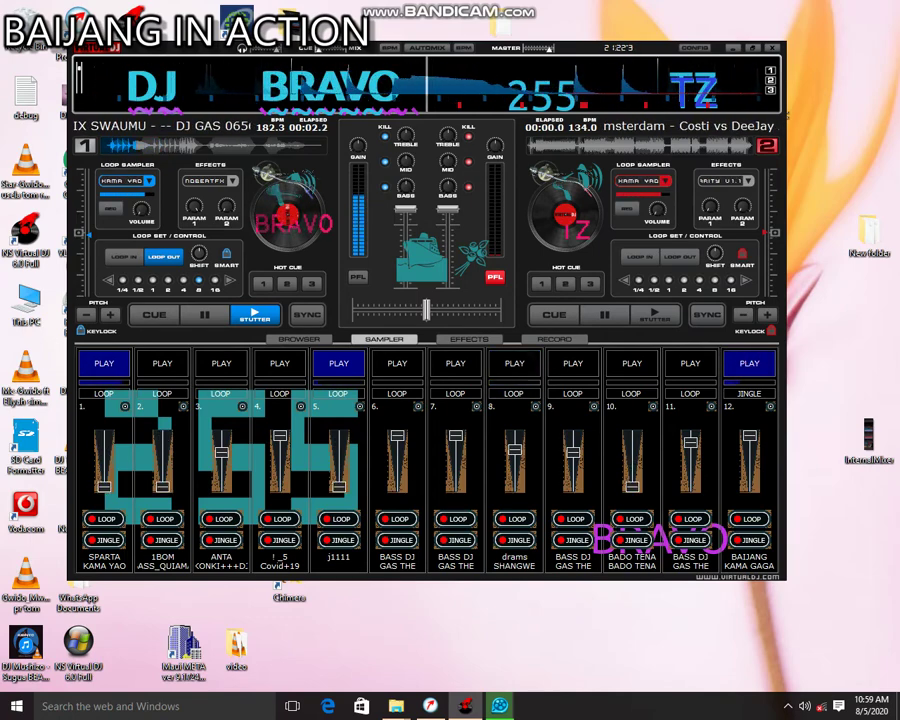
key("-")
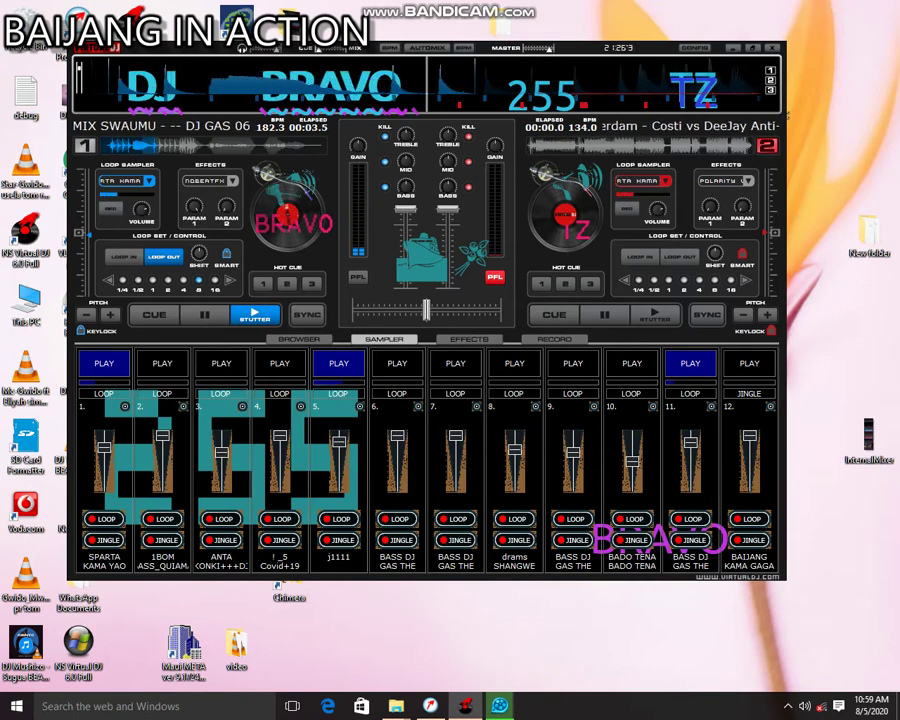
key("F7")
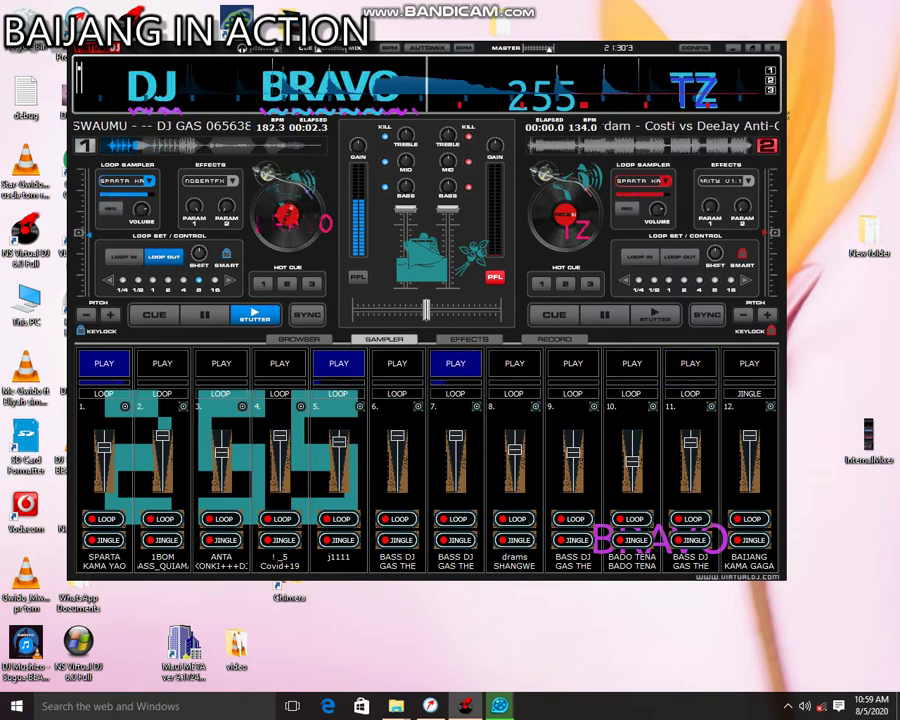
Load the fourth ANTA KONKI+++DJ GAS THE CHALLENG... file into slot 8, play it, and replace it with the slot 6 sample.
left_click(535, 406)
left_click(562, 409)
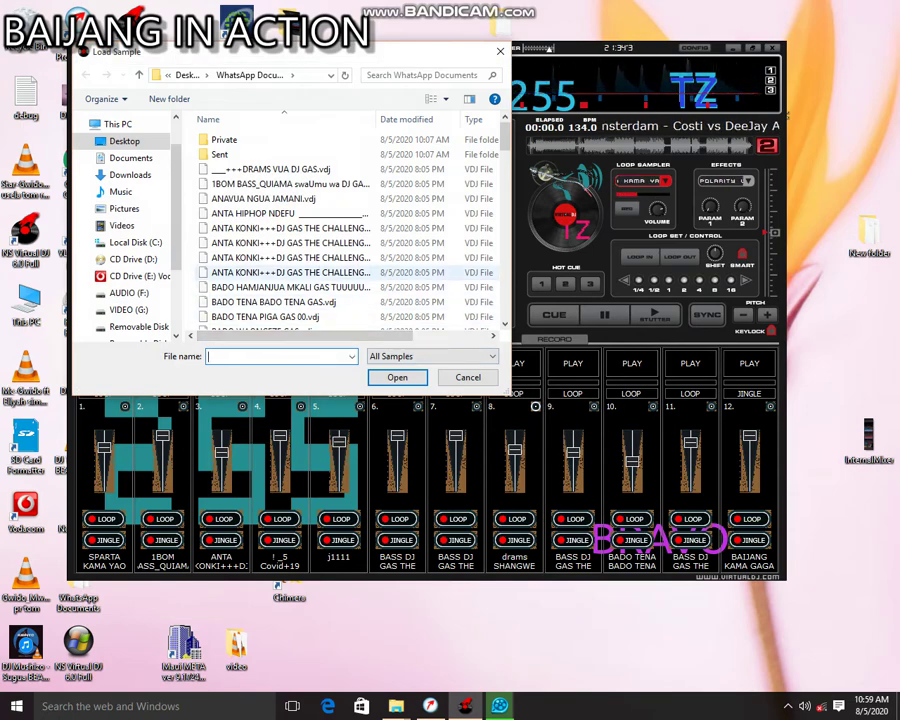
double_click(284, 272)
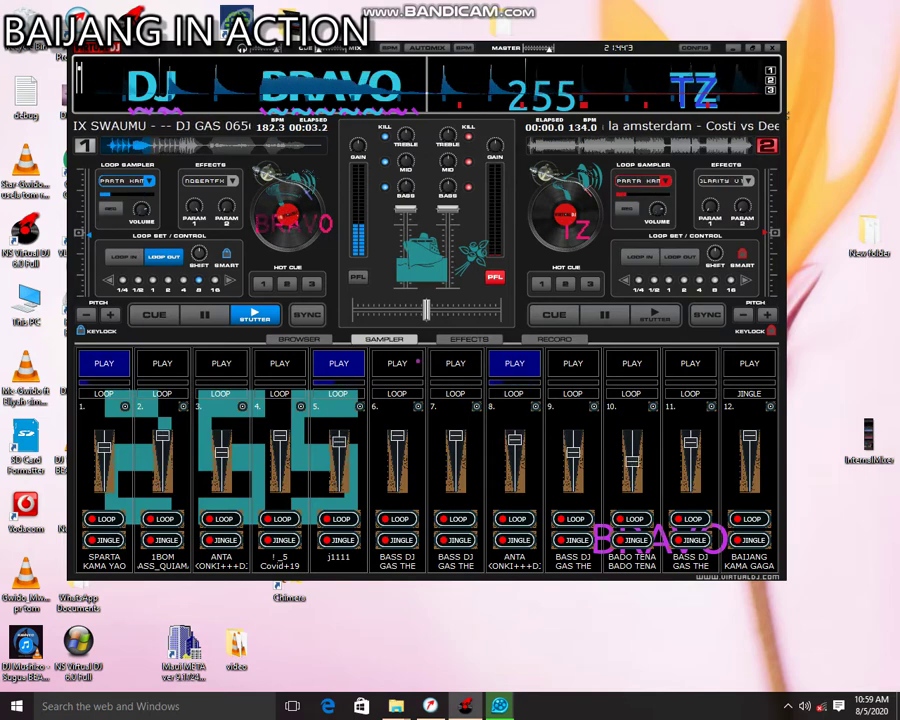
left_click(418, 361)
left_click(502, 356)
Load the third ANTA KONKI+++DJ GAS THE CHALLENG... file into sampler slot 8 and play it.
left_click(534, 406)
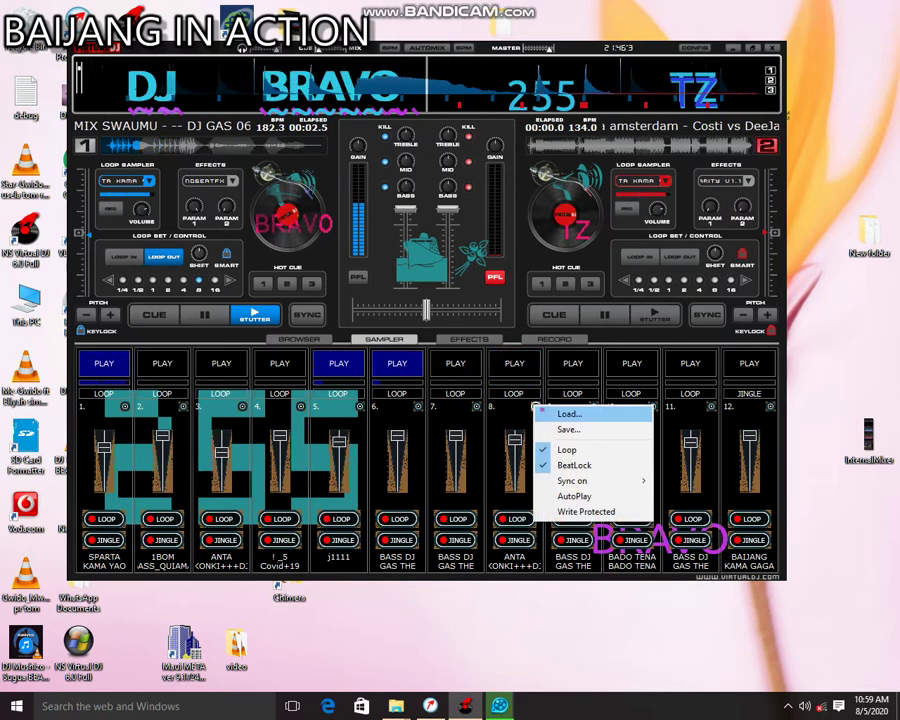
left_click(569, 413)
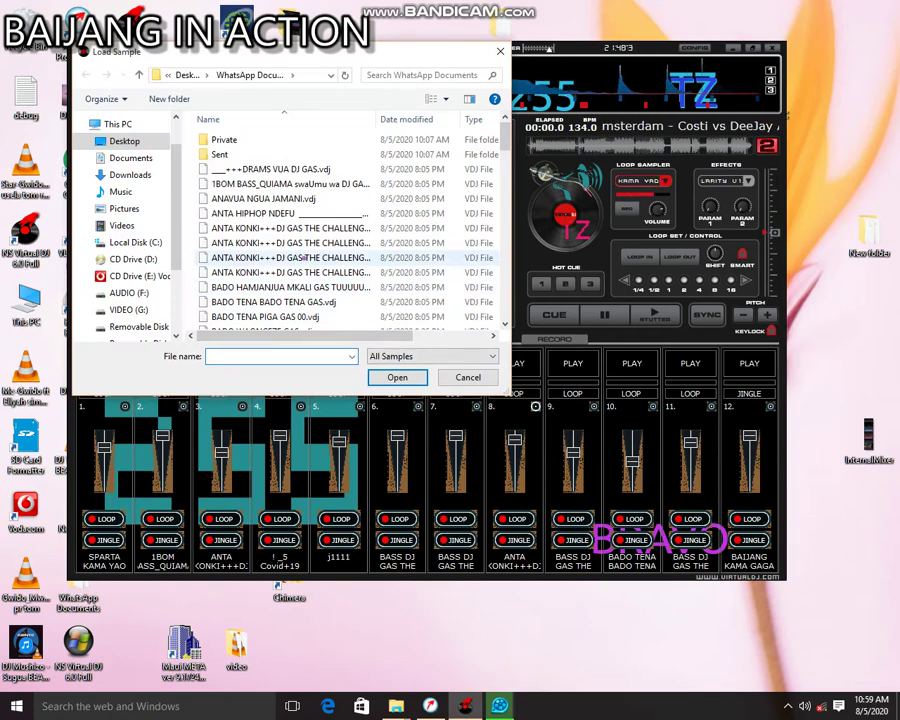
double_click(304, 258)
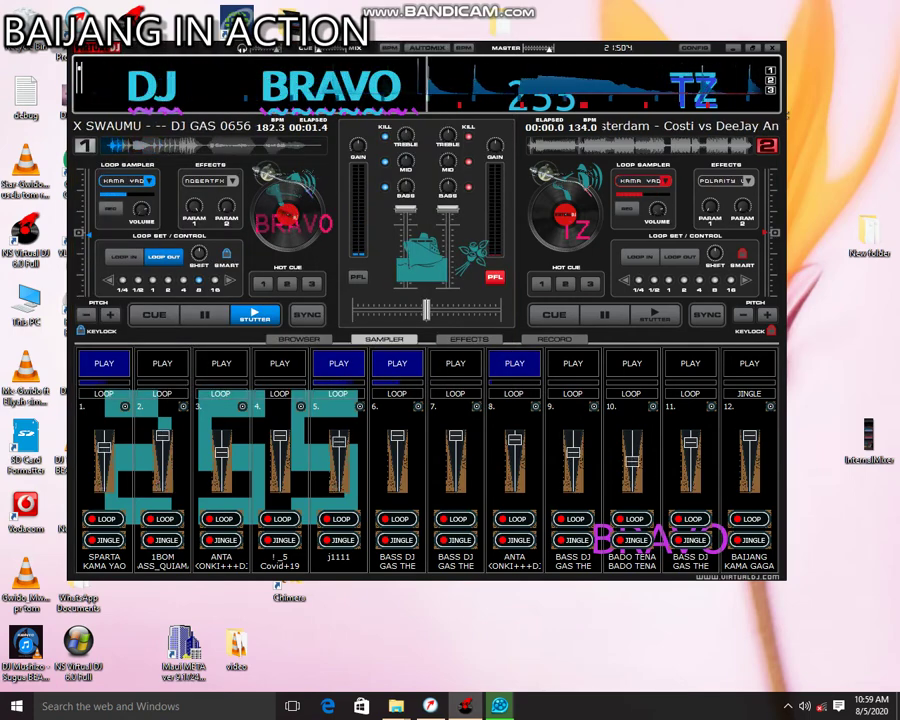